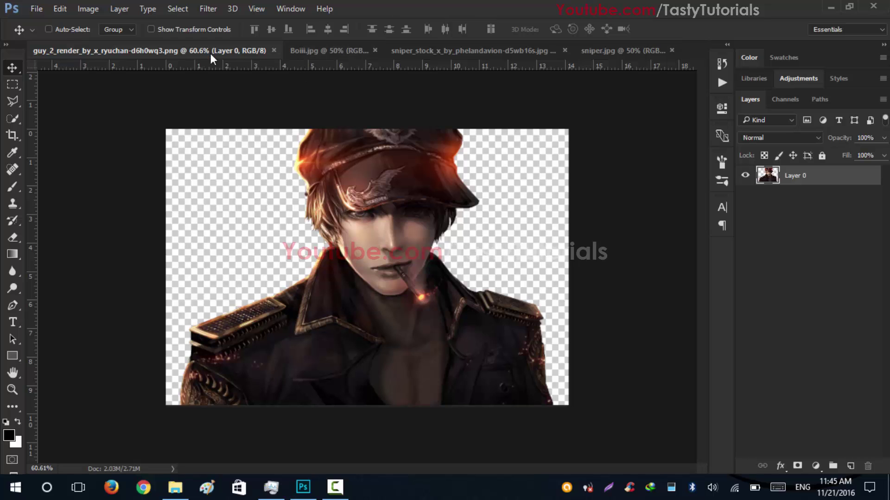
Preview the Boiii.jpg and sniper_stock images, ending on the finished blue-lit sniper.jpg.
scroll(348, 201, up, 1)
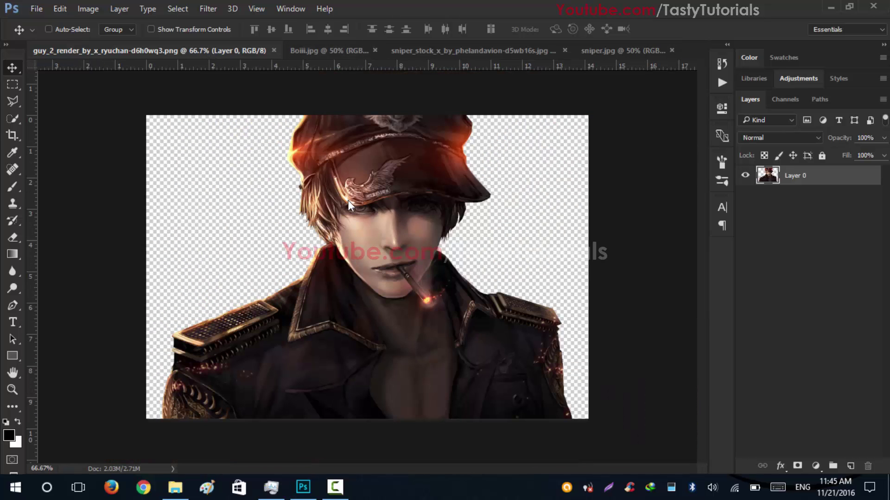
click(307, 51)
scroll(321, 250, down, 2)
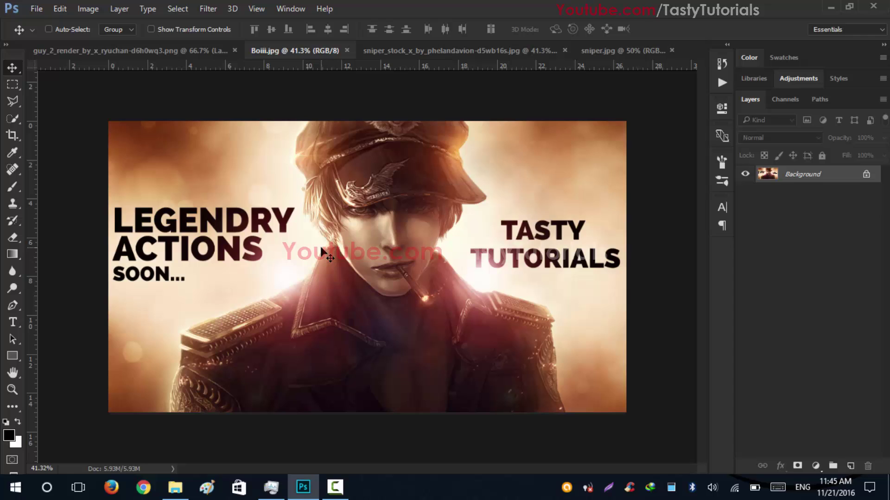
click(390, 53)
click(613, 51)
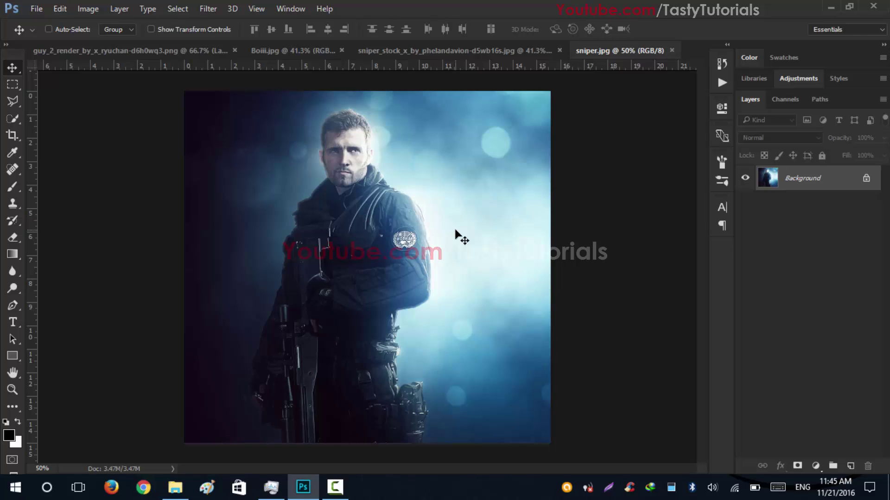
Switch to the dark sniper_stock photo and zoom in slightly to inspect it.
click(465, 51)
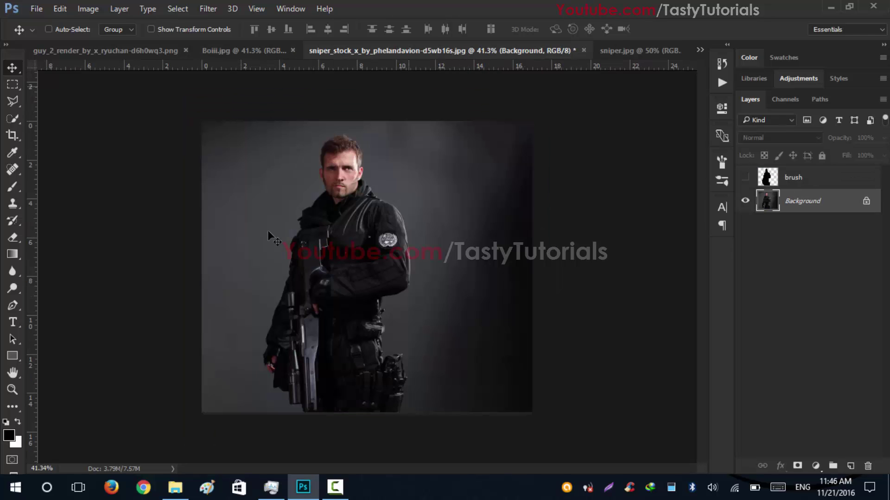
scroll(367, 256, up, 2)
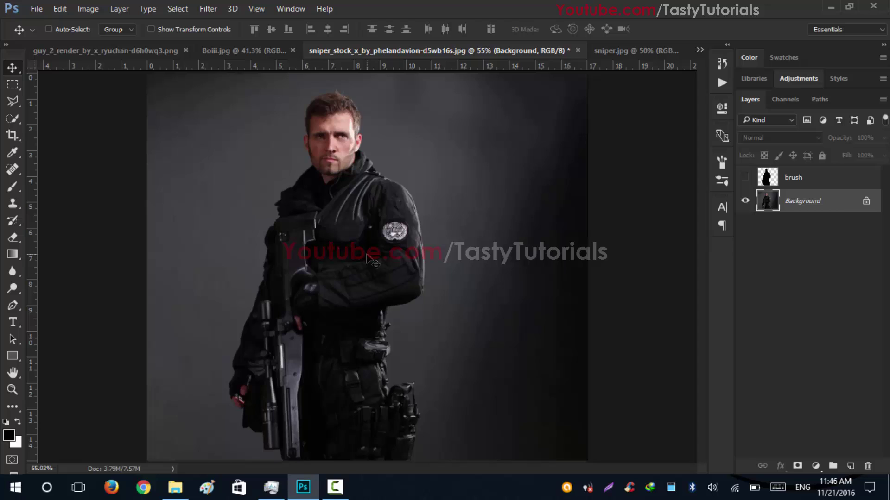
scroll(367, 256, down, 1)
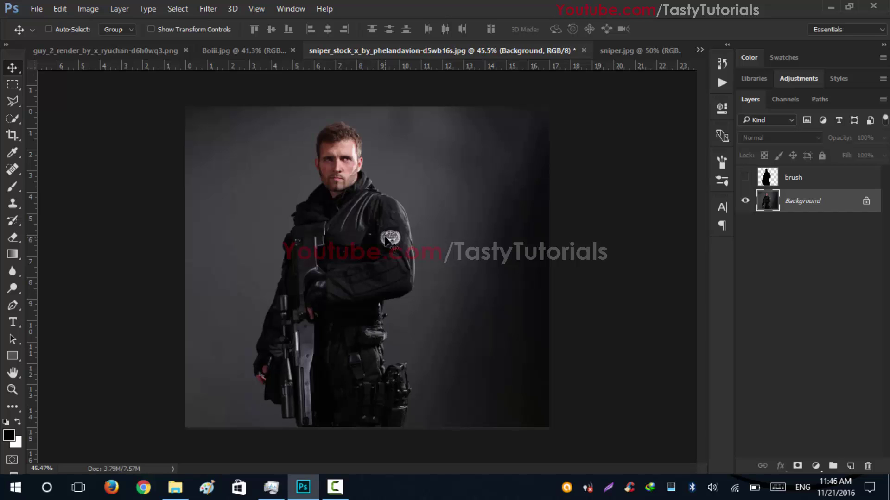
key(ctrl+plus)
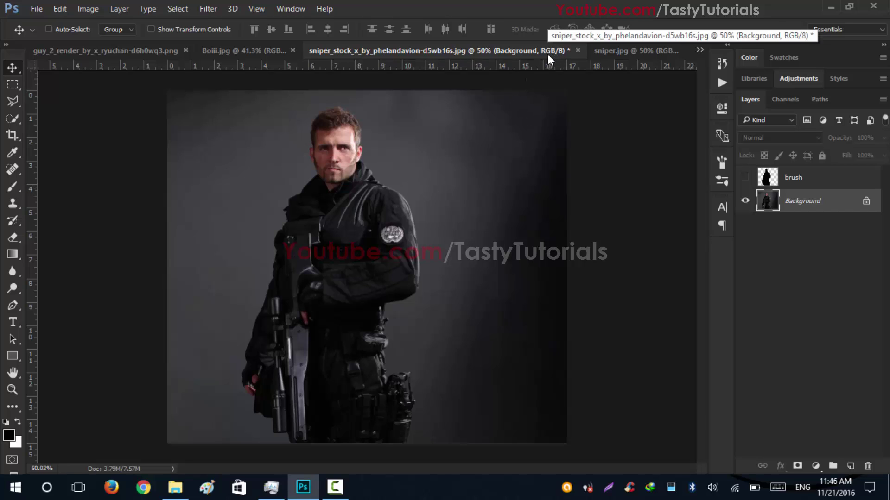
scroll(380, 218, down, 1)
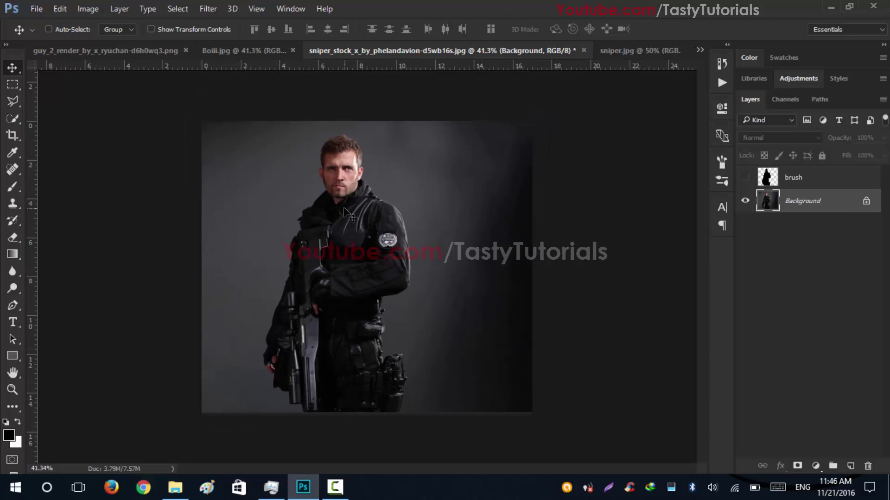
Load the brush layer's silhouette as a selection over the soldier, then deselect.
click(744, 177)
ctrl+click(768, 177)
scroll(342, 231, up, 3)
scroll(343, 230, up, 3)
key(w)
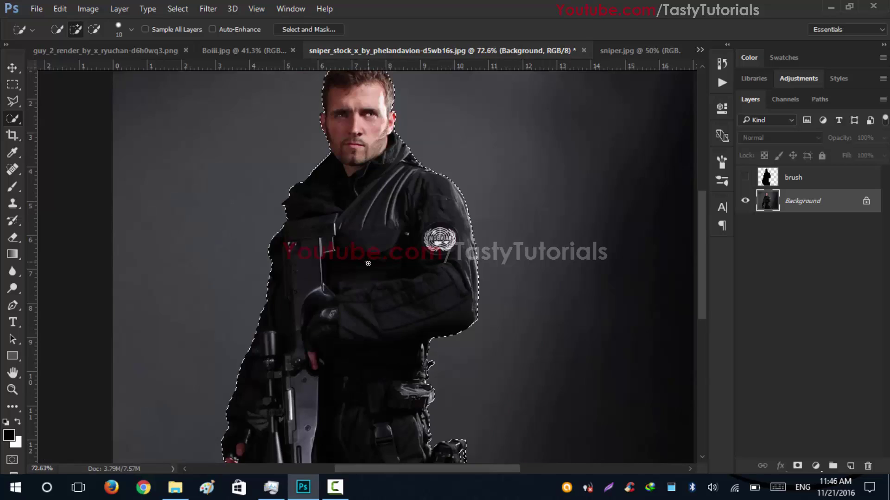
scroll(366, 262, down, 3)
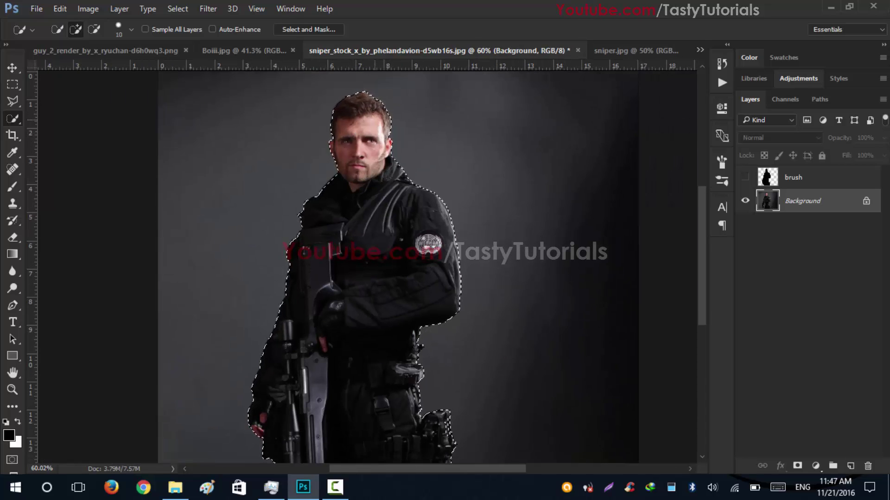
scroll(358, 133, up, 3)
scroll(357, 252, down, 2)
scroll(357, 252, down, 2)
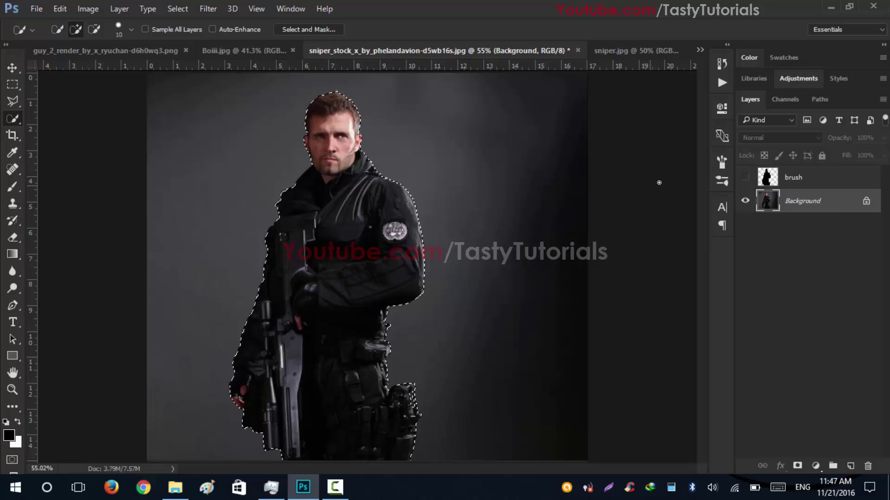
click(745, 180)
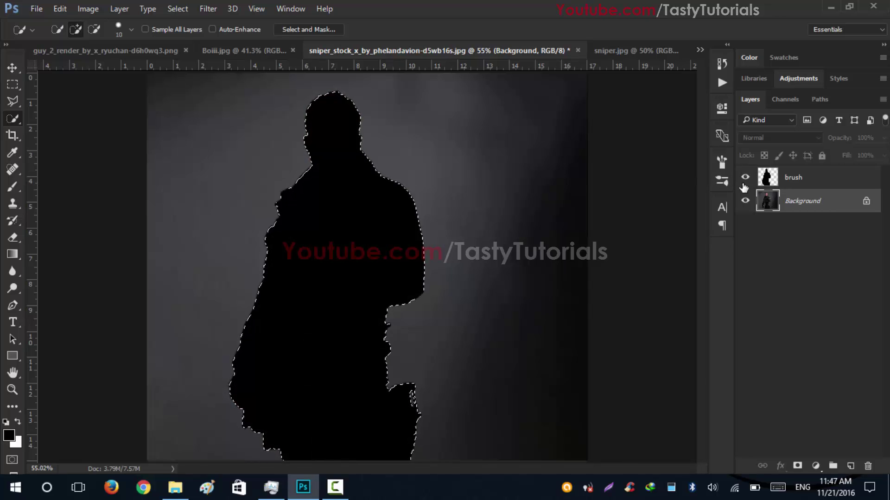
key(ctrl+d)
Recheck the silhouette selection against the soldier photo, then show the brush layer and deselect.
click(765, 179)
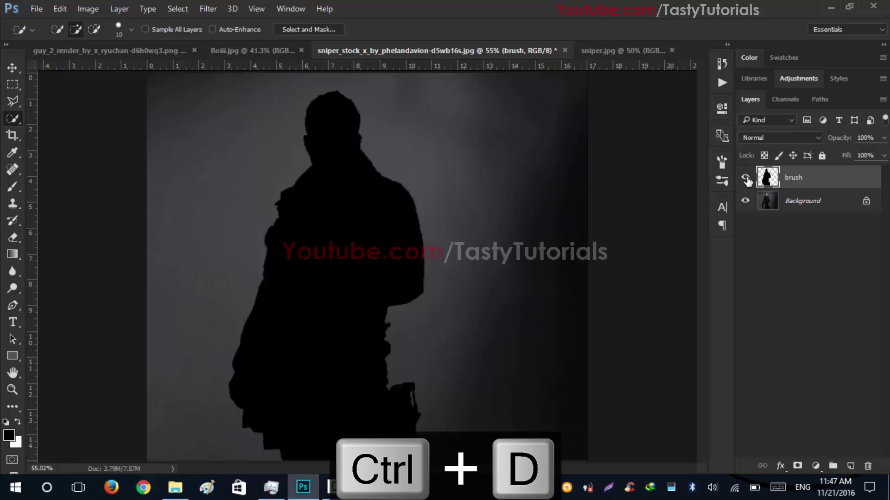
click(746, 179)
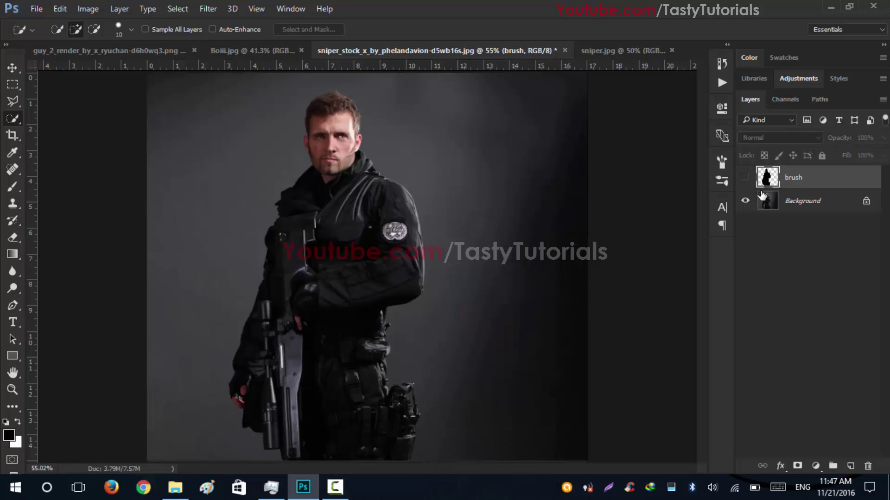
ctrl+click(766, 177)
scroll(330, 246, up, 3)
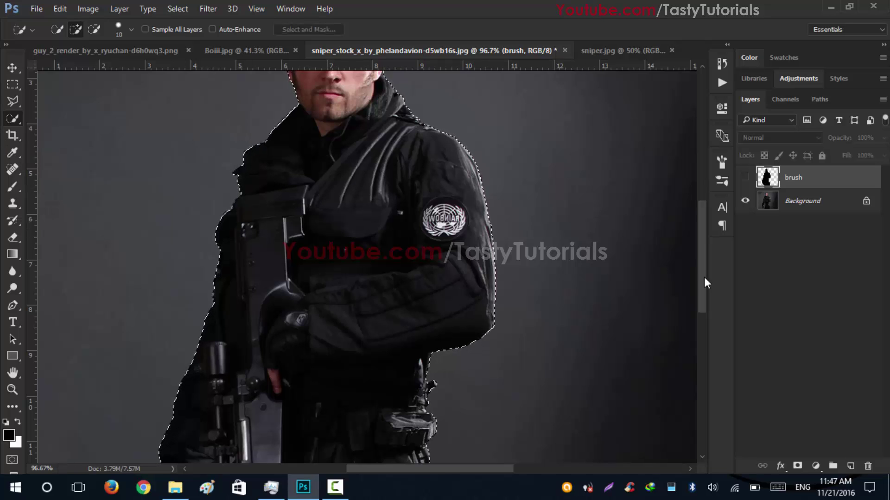
drag(705, 282, 702, 244)
scroll(291, 231, down, 2)
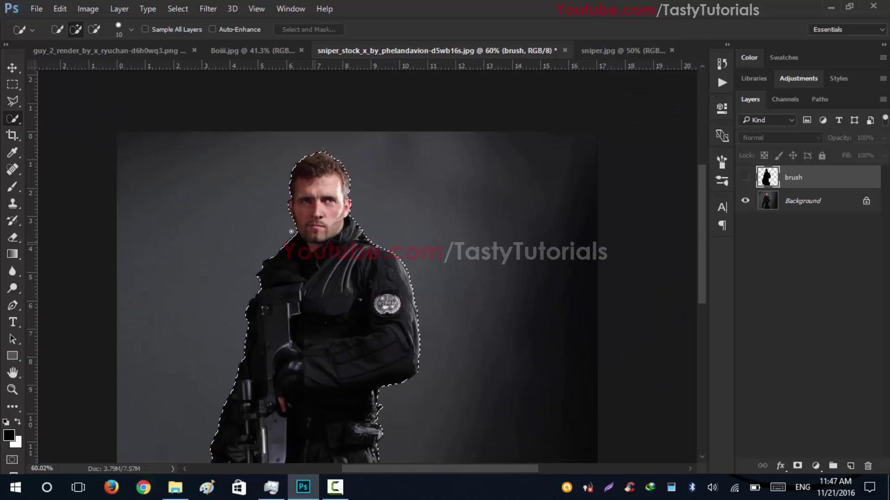
scroll(284, 234, down, 1)
scroll(300, 160, down, 1)
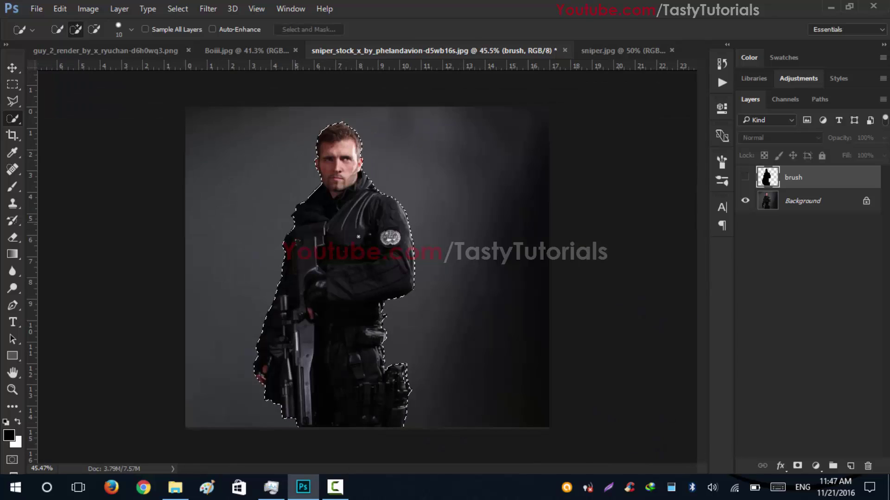
scroll(358, 237, up, 1)
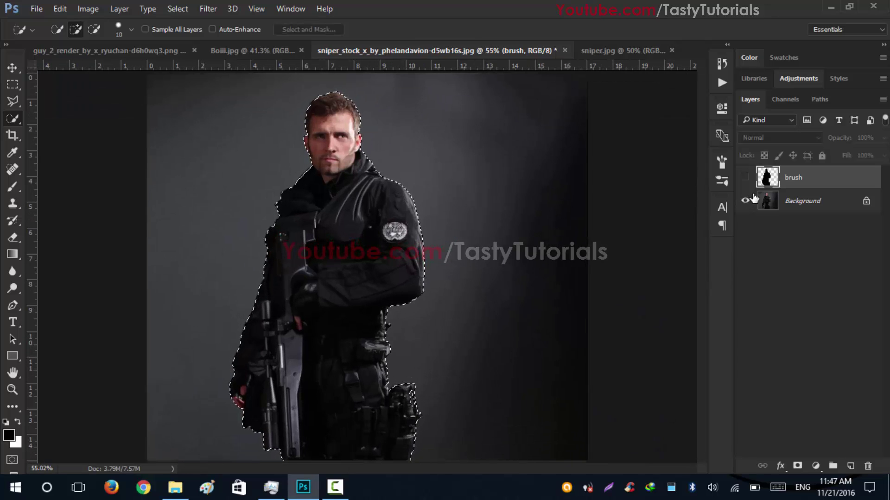
click(745, 178)
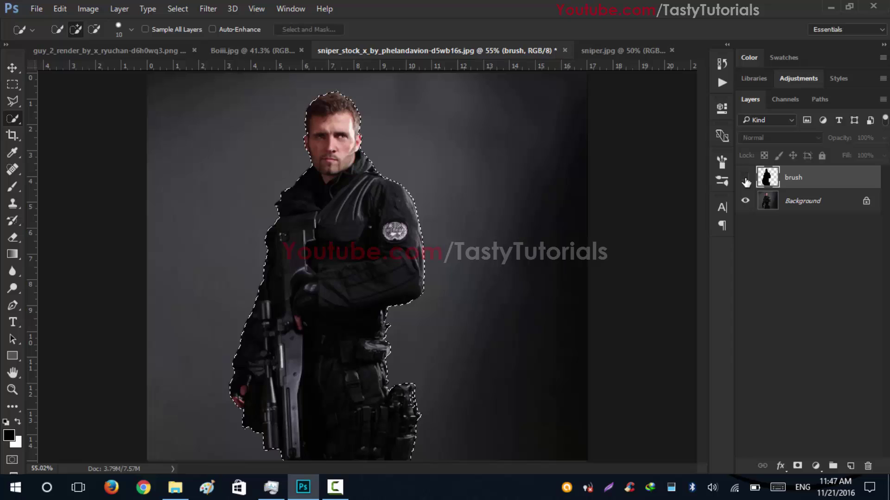
key(ctrl+d)
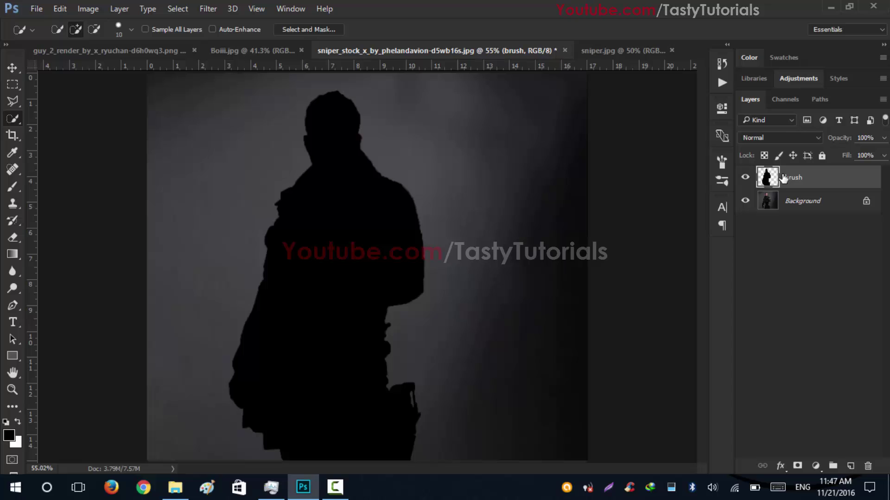
Load the Legendary_Brushes.abr set into the Brush tool's presets.
right_click(478, 133)
click(538, 6)
key(b)
right_click(500, 202)
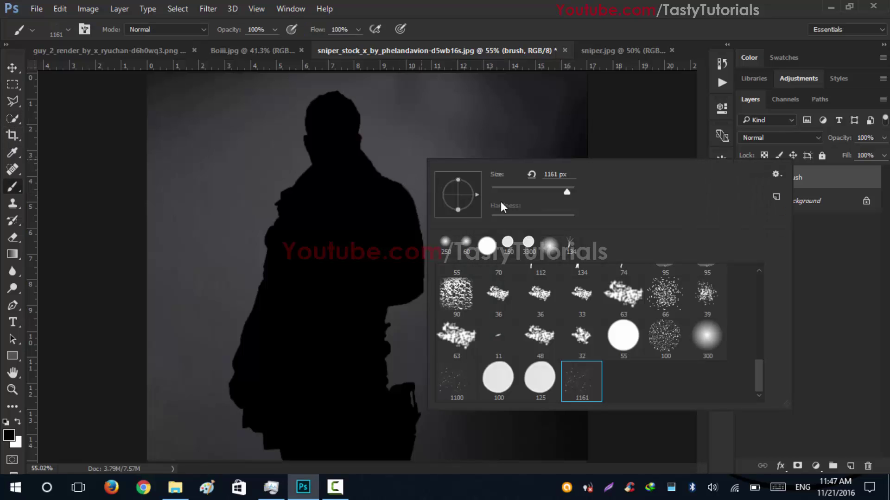
click(775, 175)
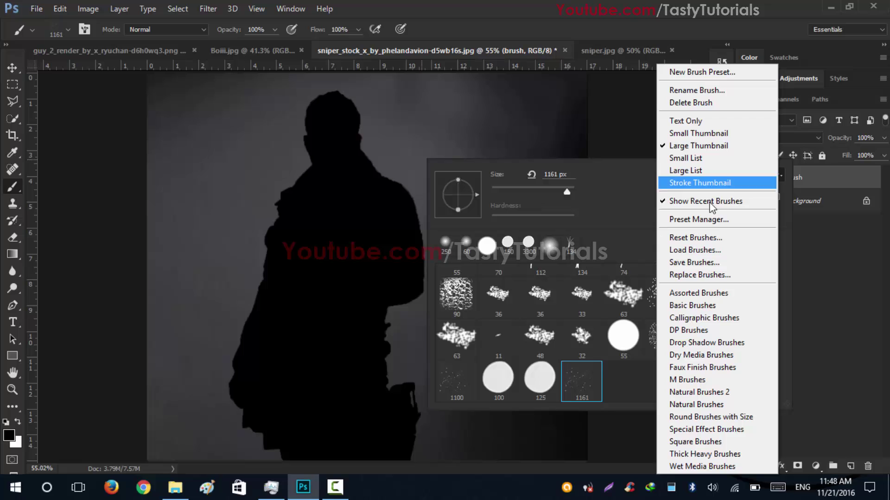
click(692, 253)
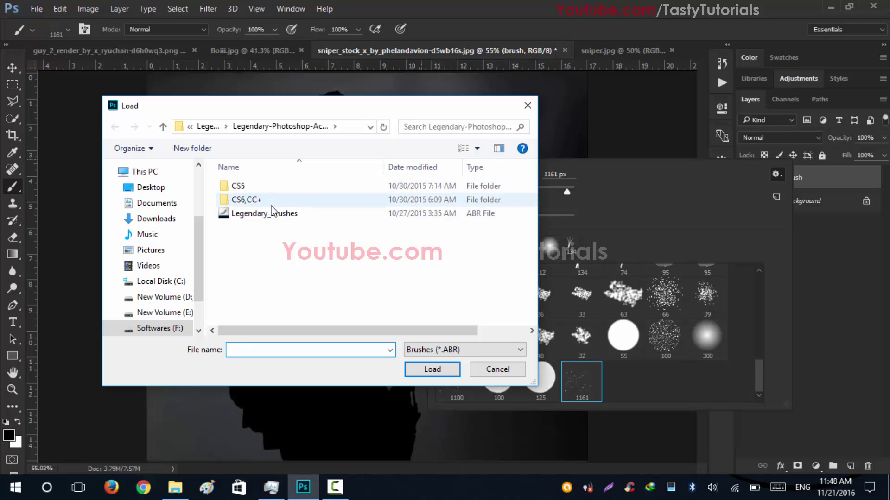
click(251, 218)
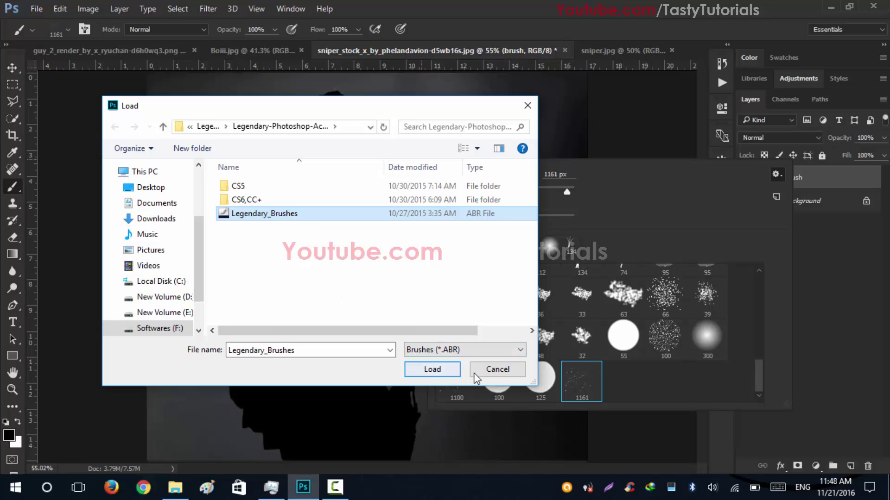
click(458, 375)
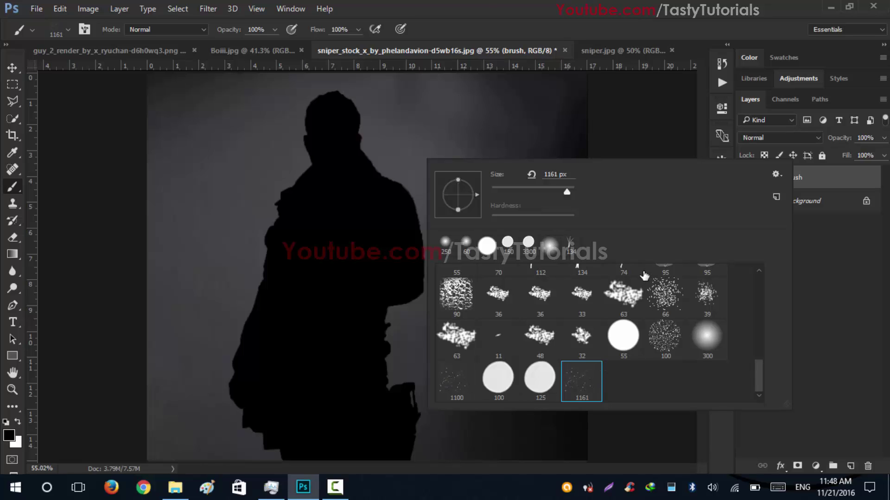
Close the brush picker and show the Actions panel from the Window menu.
click(469, 17)
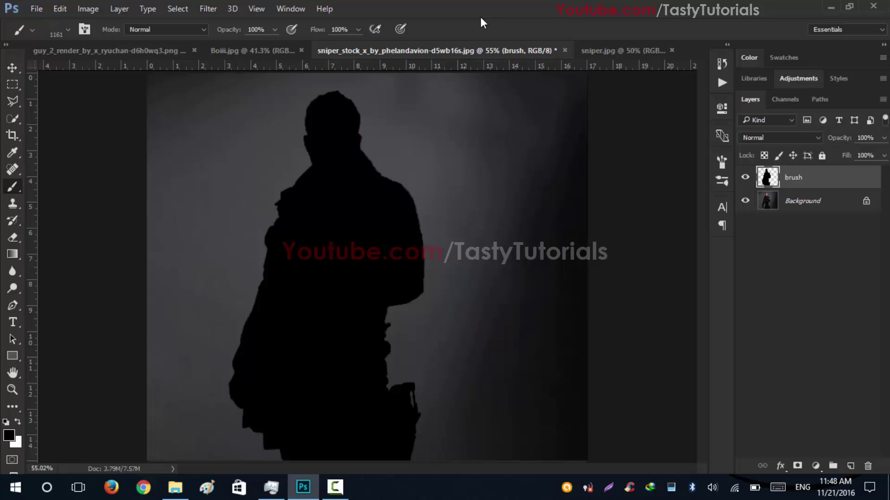
click(300, 15)
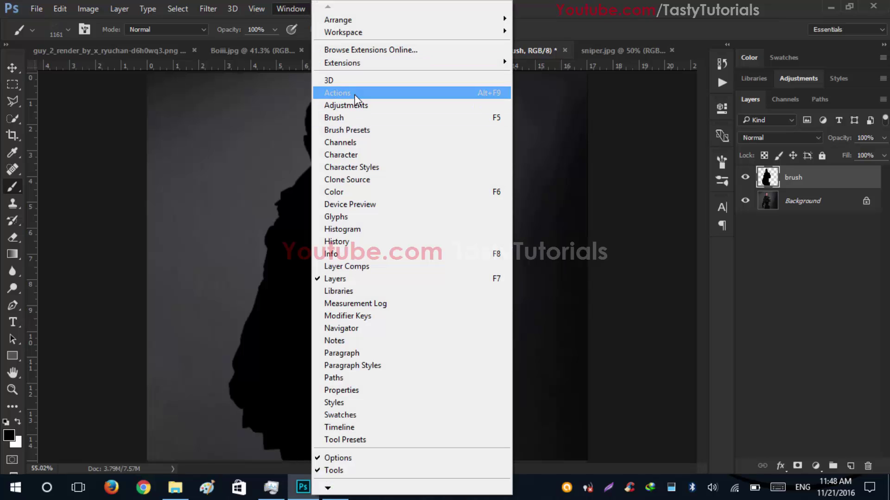
click(333, 88)
key(ctrl+plus)
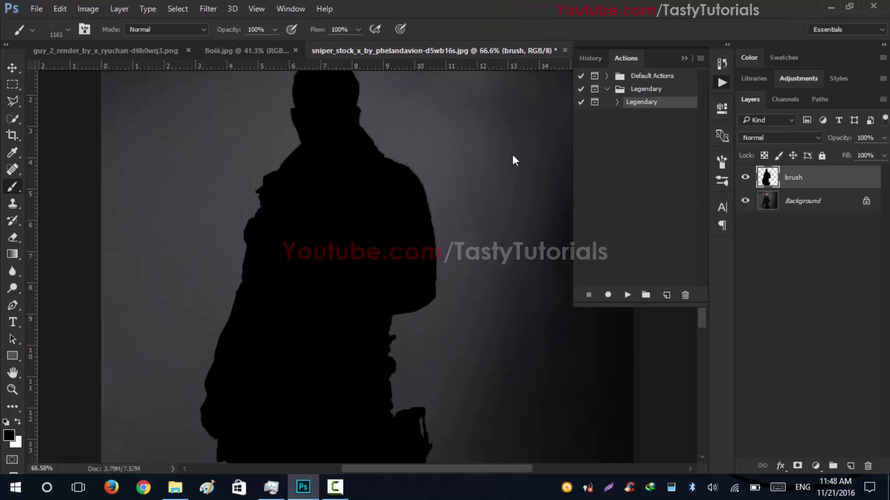
Browse the CS6,CC+ and CS5 Legendary action folders through Load Actions.
click(698, 57)
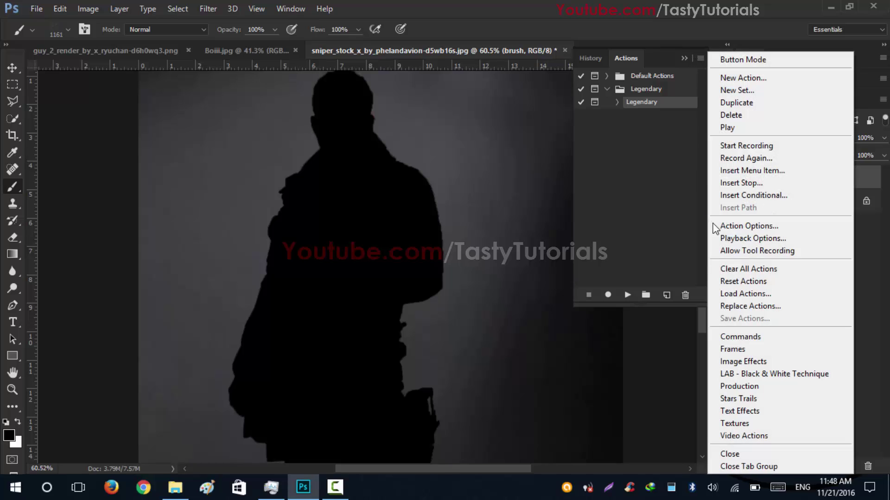
click(741, 293)
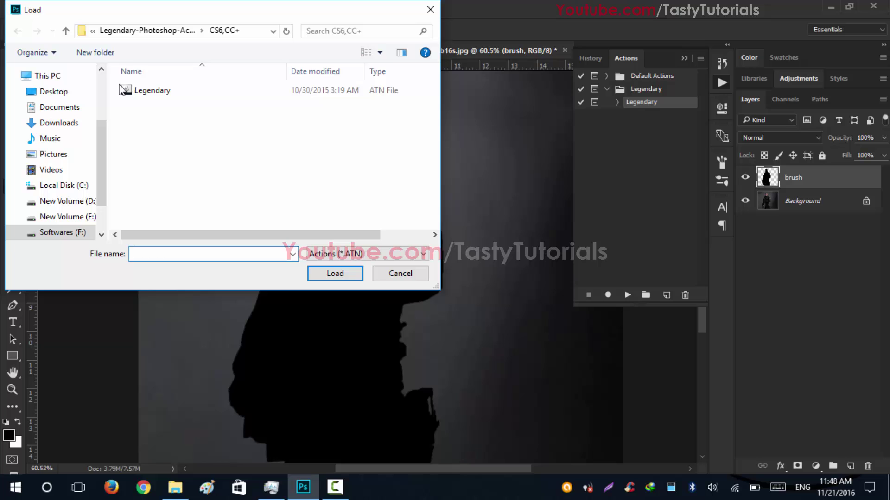
click(66, 32)
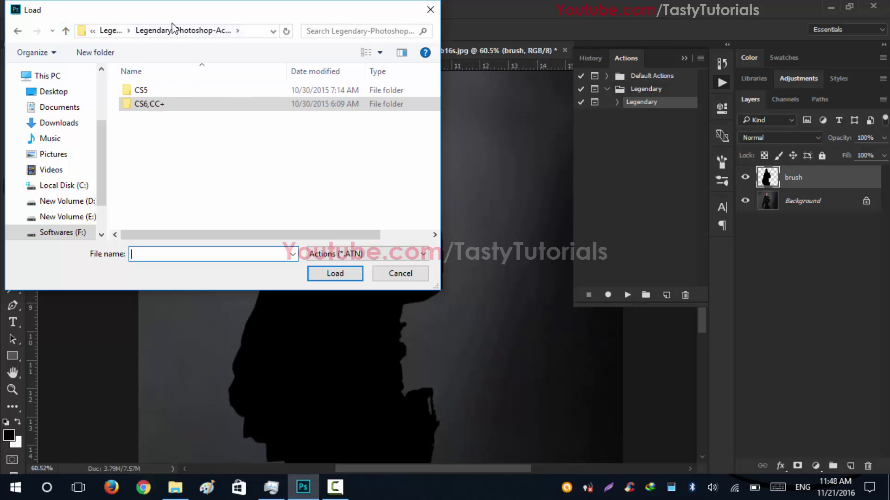
drag(193, 17, 317, 32)
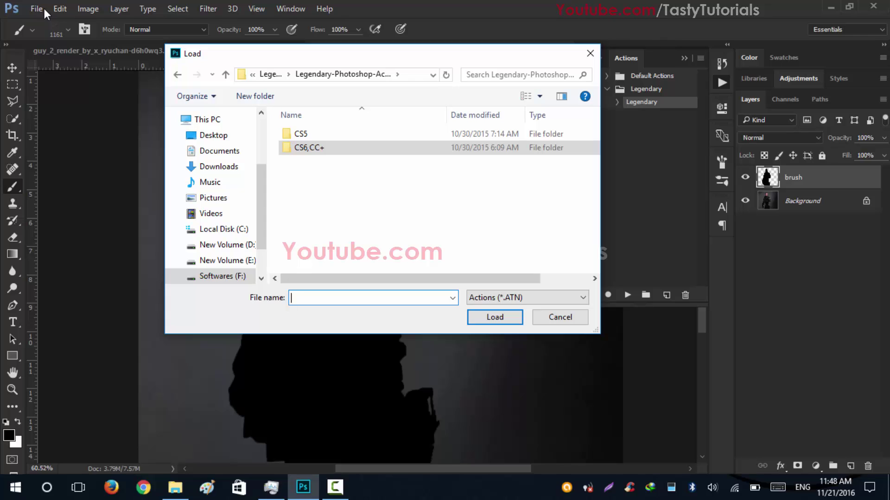
click(297, 147)
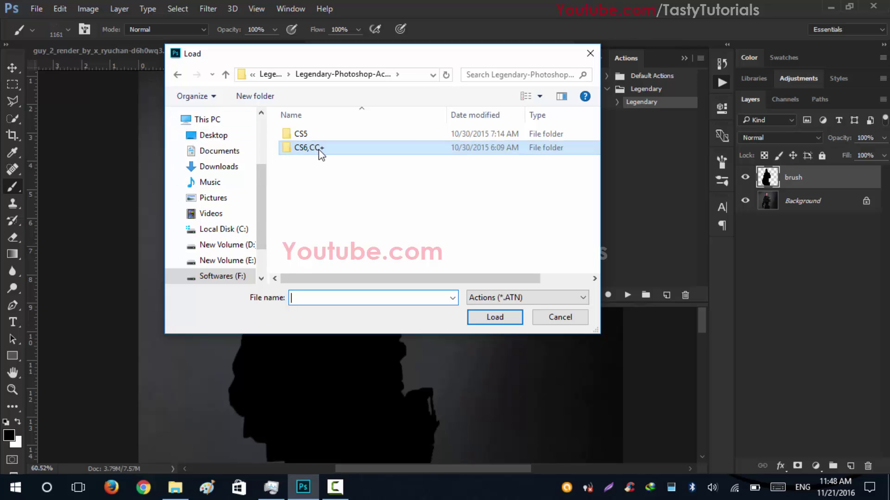
double_click(319, 149)
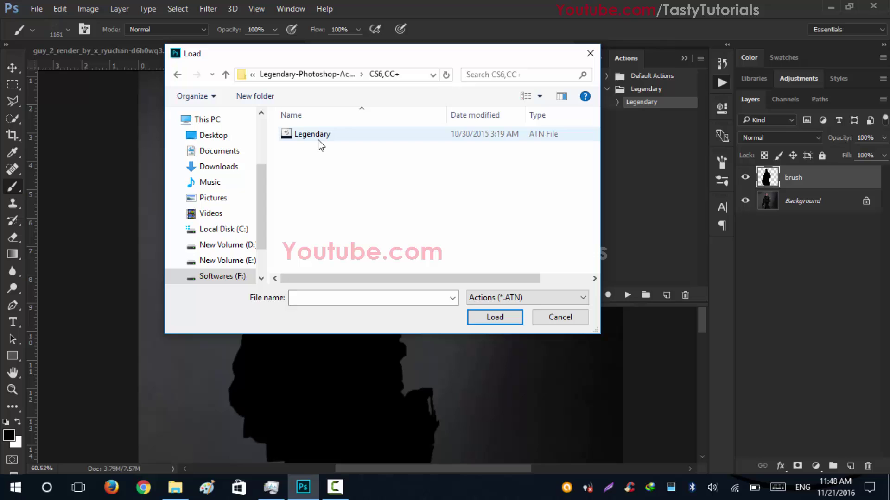
click(176, 75)
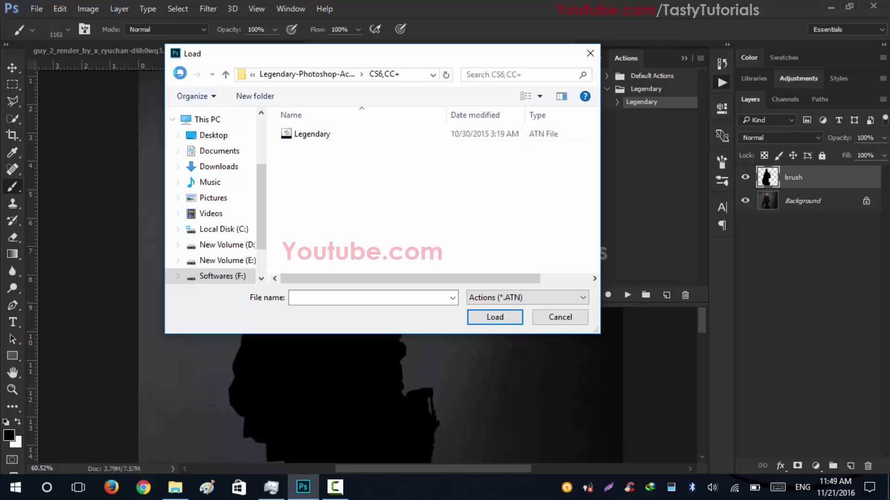
click(332, 137)
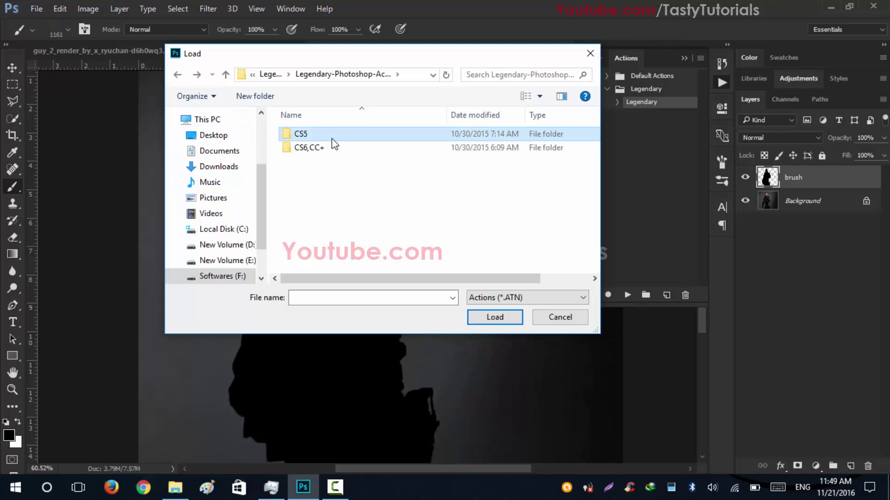
double_click(331, 138)
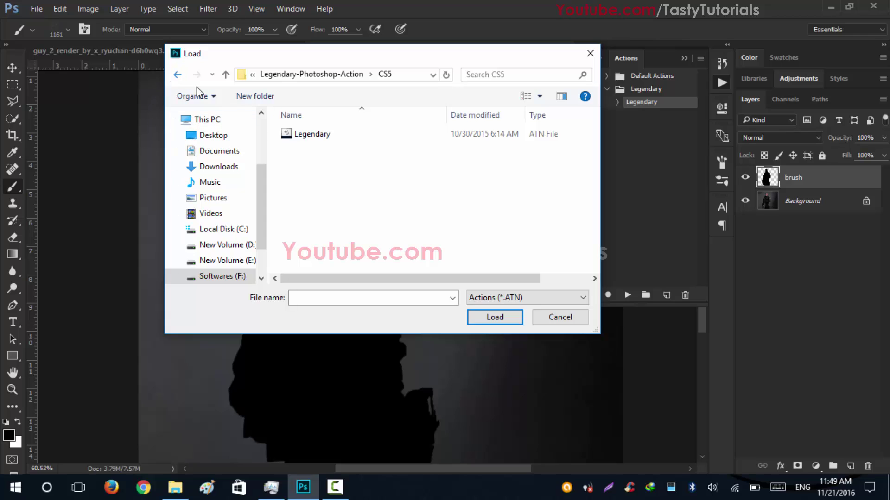
Pick the Legendary action file in CS6,CC+, then cancel since it is already loaded.
click(177, 74)
click(305, 152)
double_click(305, 153)
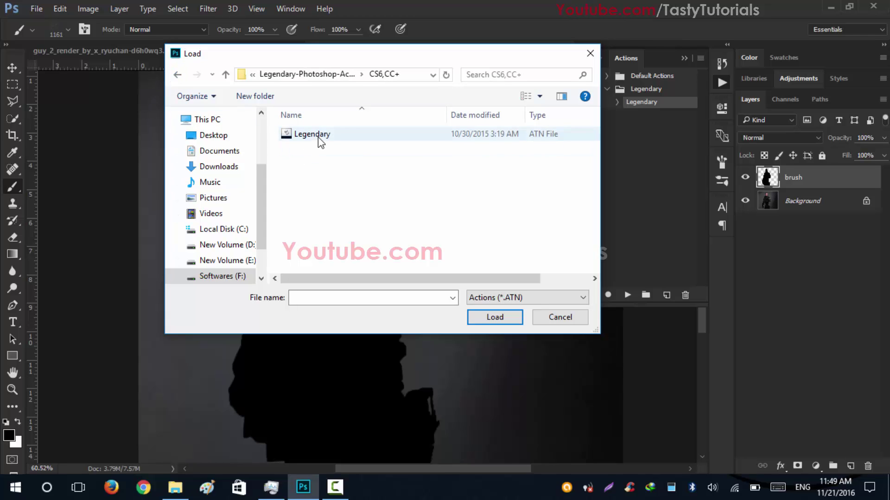
click(318, 137)
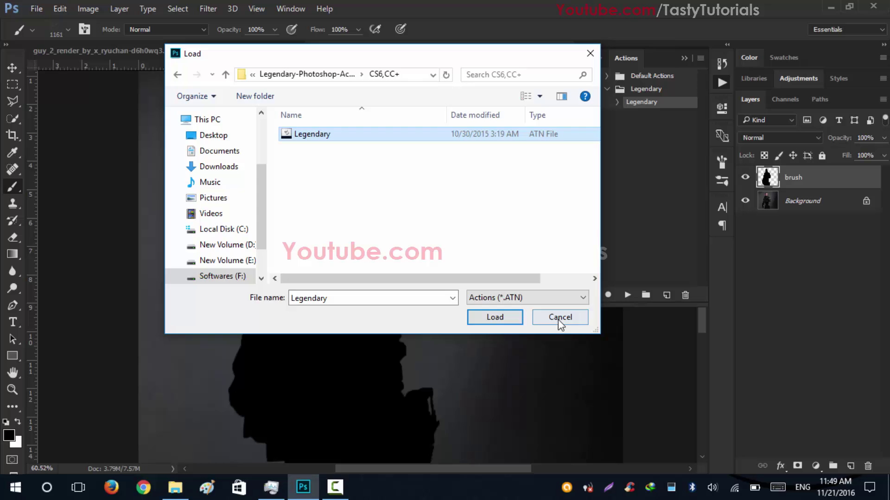
click(558, 318)
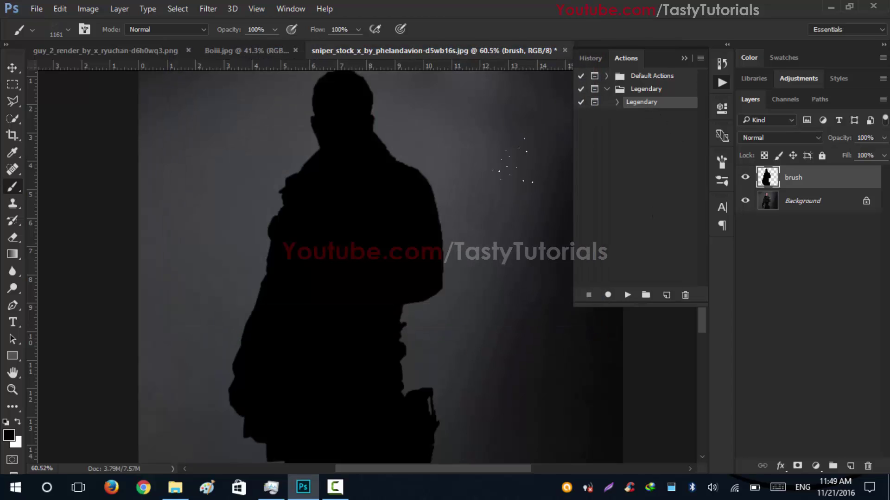
scroll(512, 160, down, 1)
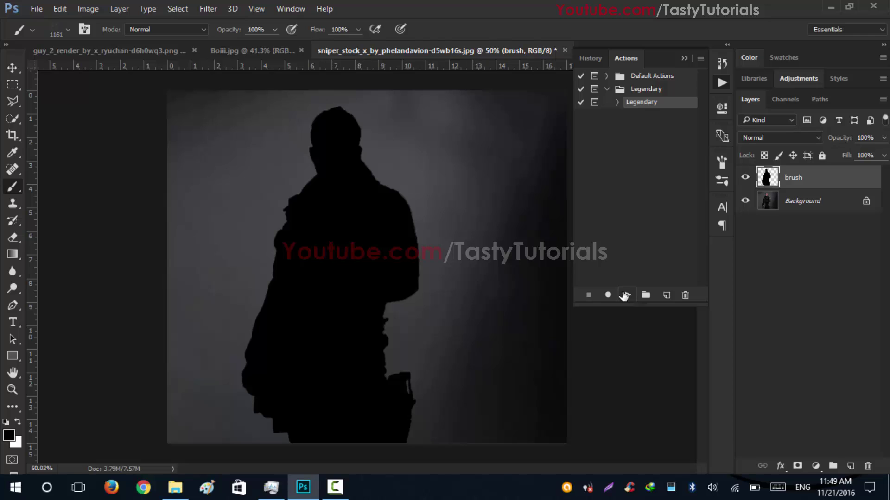
Play the Legendary action and stop at its light-source pause message.
click(624, 295)
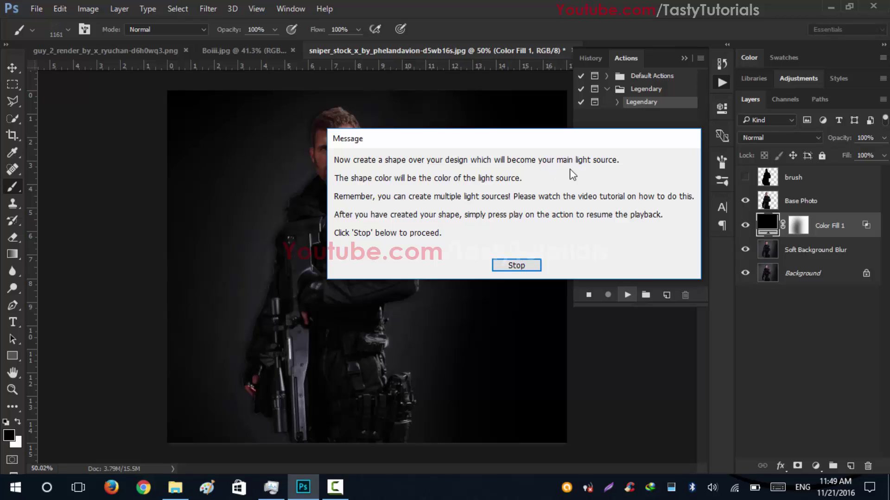
click(510, 266)
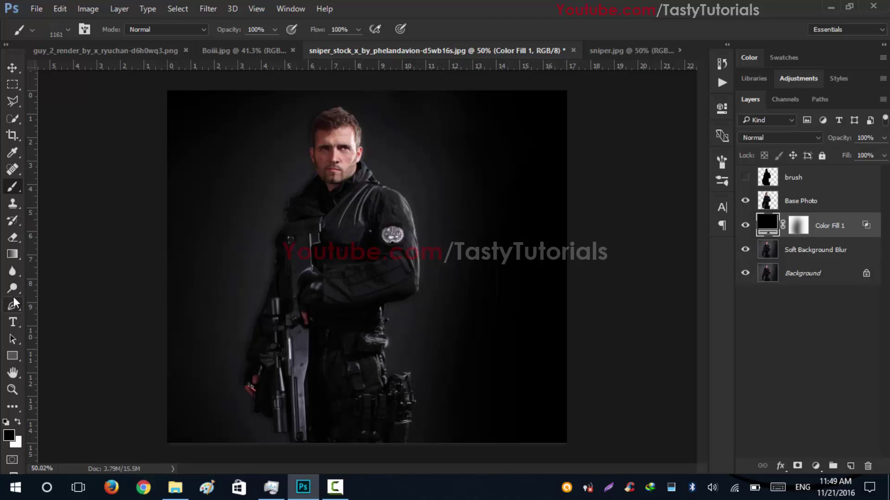
Draw a rectangle shape extending from the soldier's face rightward.
click(17, 308)
click(15, 357)
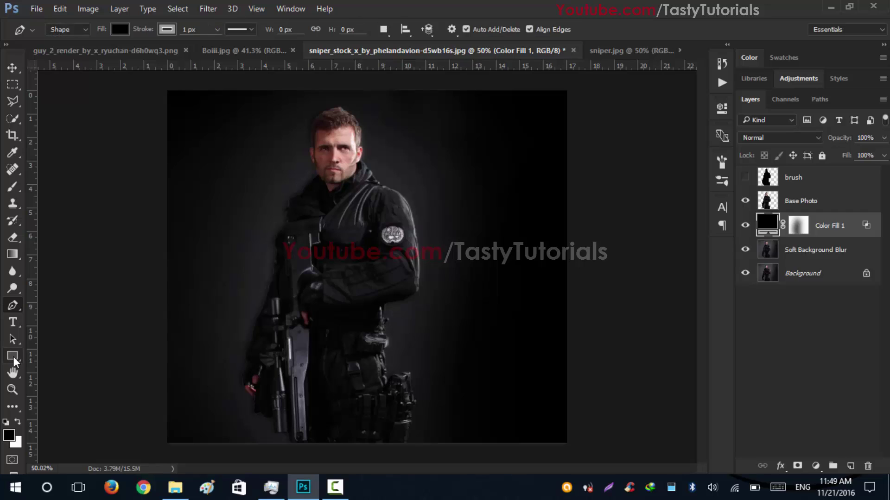
right_click(15, 354)
click(46, 357)
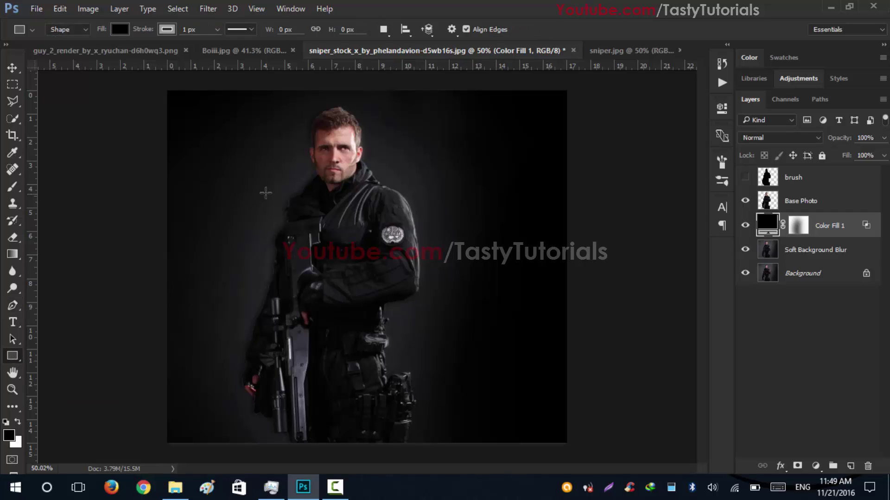
scroll(309, 200, down, 2)
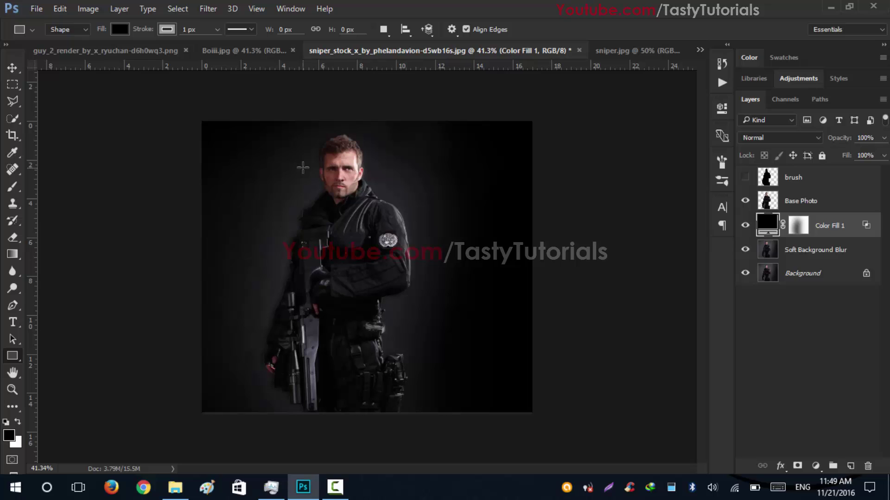
mouse_move(319, 168)
mouse_down()
mouse_move(366, 267)
mouse_move(679, 261)
mouse_up()
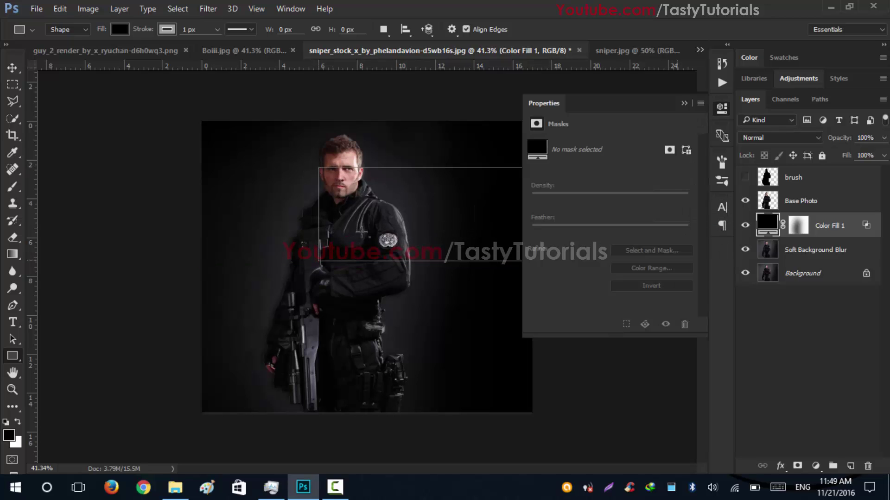
click(684, 103)
Rotate and warp the rectangle into a diagonal light beam, converting it to a path.
key(ctrl+t)
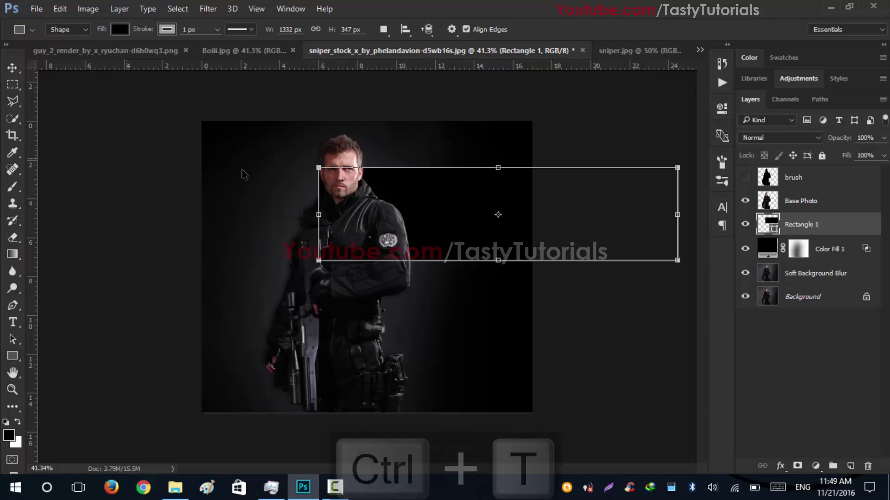
mouse_move(361, 141)
mouse_down()
mouse_move(306, 216)
mouse_move(391, 210)
mouse_move(484, 167)
mouse_up()
scroll(484, 166, down, 2)
scroll(484, 167, up, 2)
right_click(464, 125)
click(499, 230)
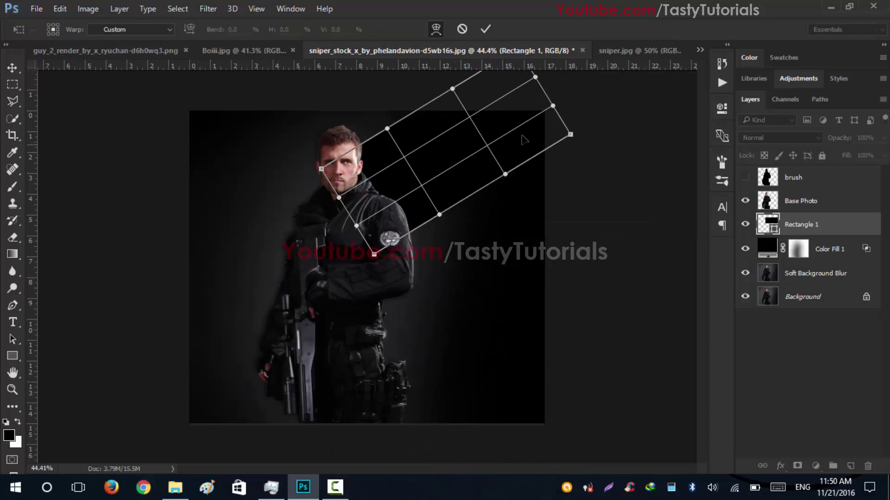
drag(570, 135, 559, 114)
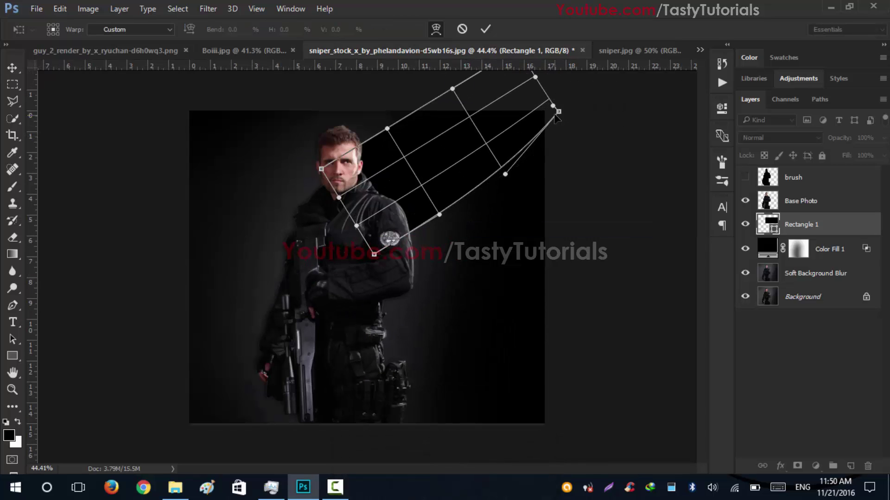
scroll(559, 113, up, 1)
click(489, 34)
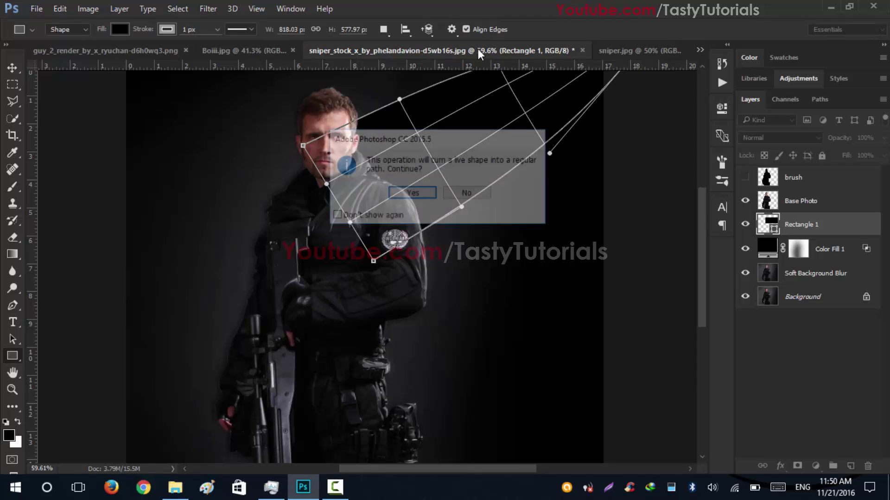
click(411, 194)
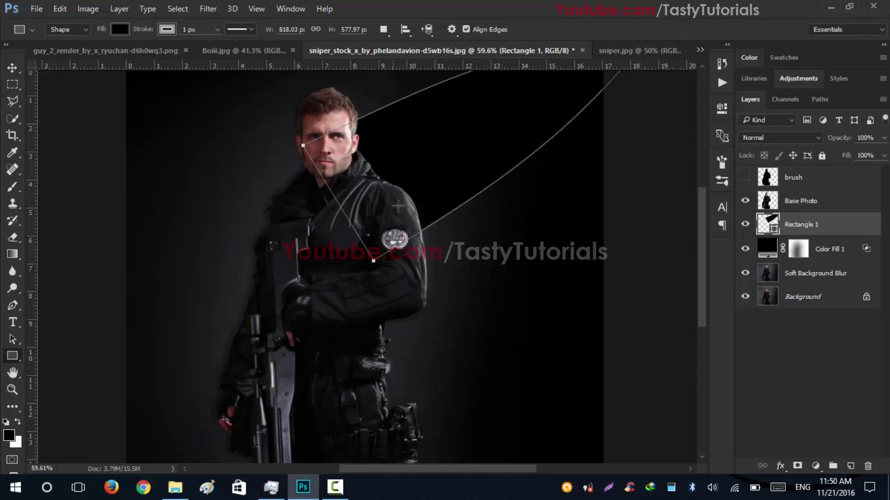
scroll(373, 243, down, 2)
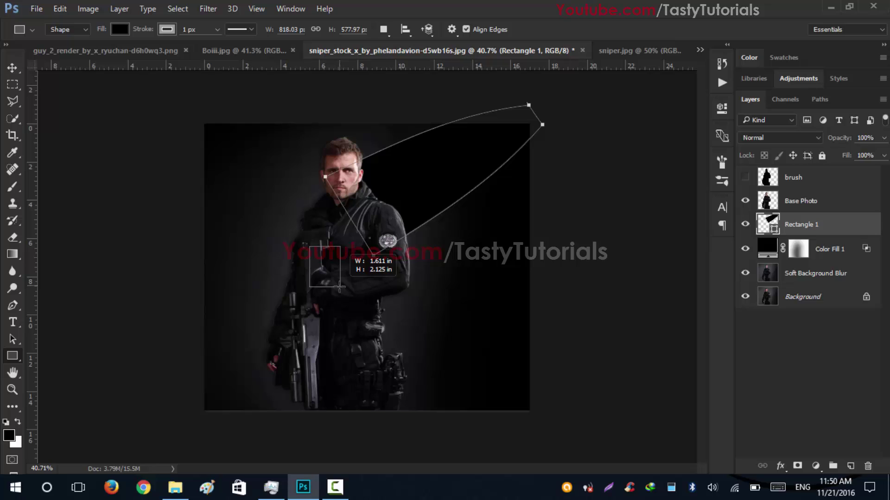
Draw and warp a second long rectangle ray, convert it, and add Rectangle 1 to the selection.
drag(318, 264, 394, 273)
key(ctrl+t)
click(436, 29)
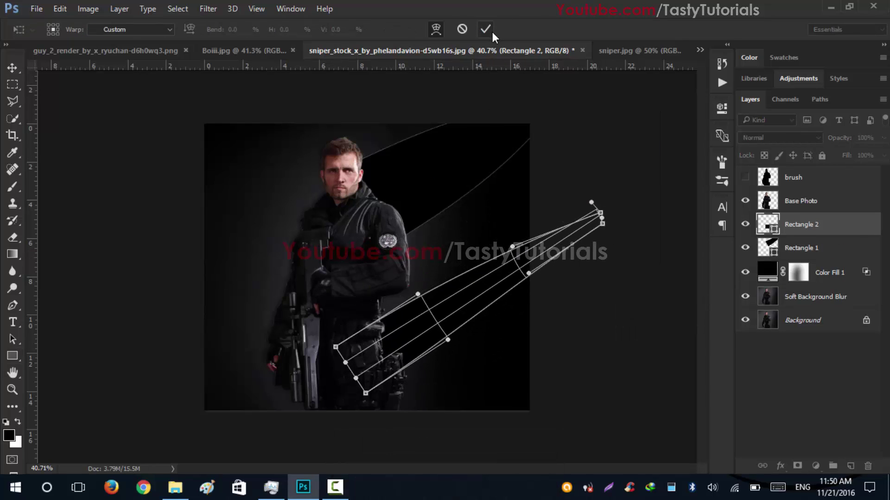
key(Return)
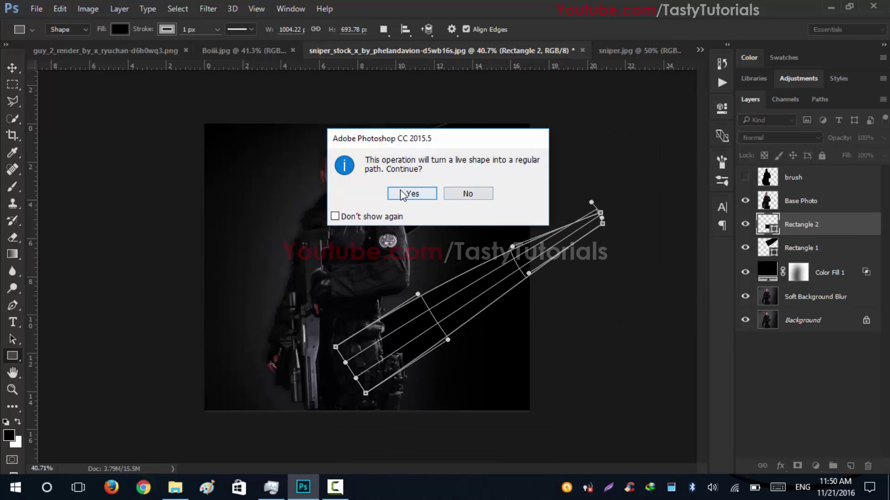
click(401, 195)
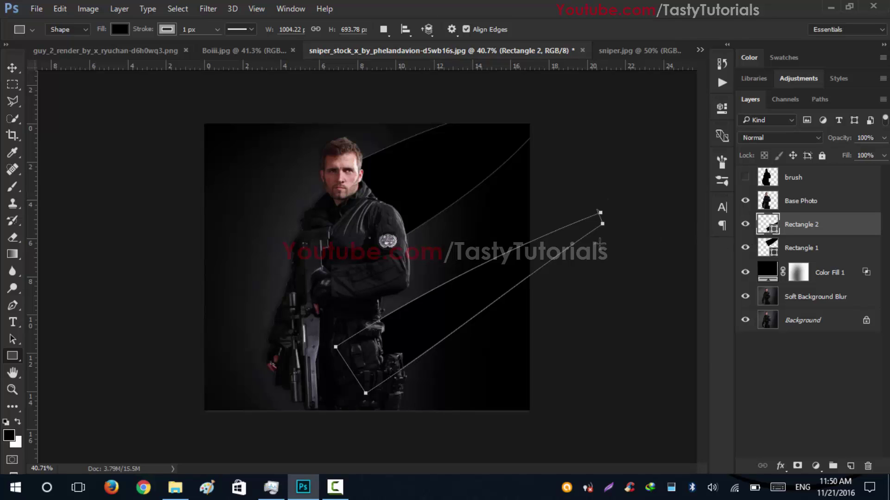
shift+click(836, 249)
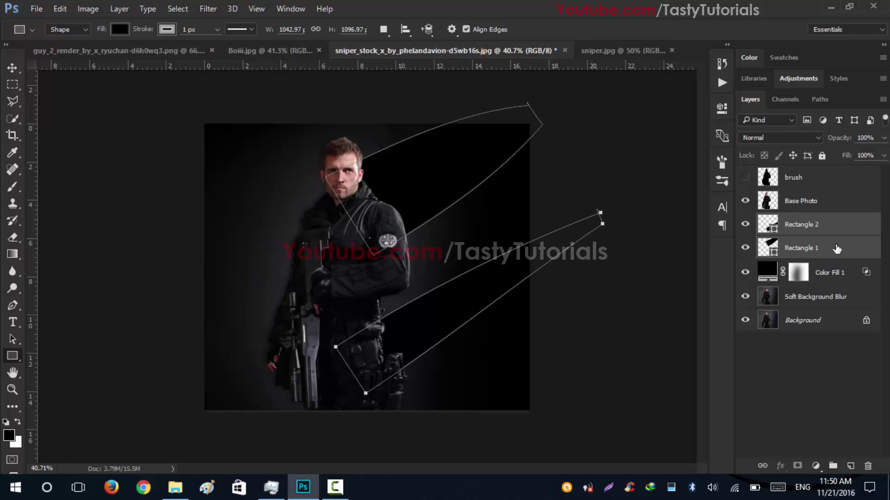
Merge the two ray shapes into Rectangle 2 and fill them bright blue #0753ff.
key(ctrl+e)
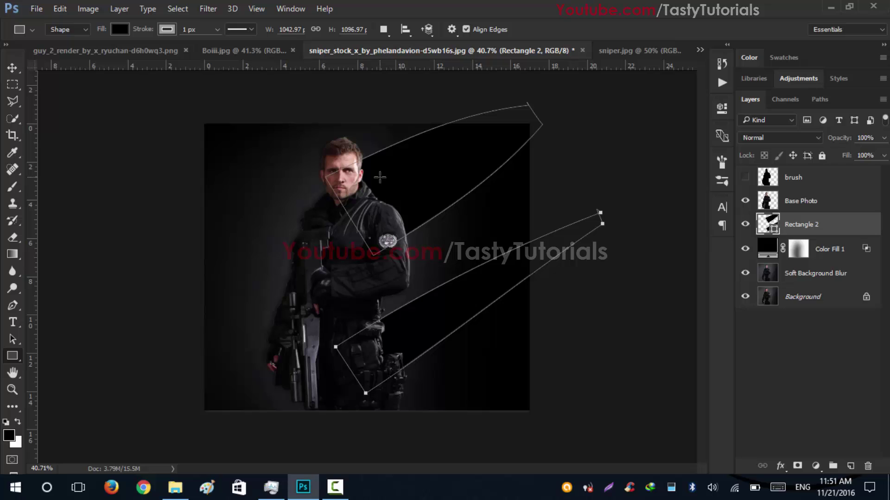
double_click(771, 230)
drag(648, 207, 696, 99)
mouse_move(639, 203)
mouse_down()
mouse_move(632, 183)
mouse_move(641, 188)
mouse_up()
click(613, 125)
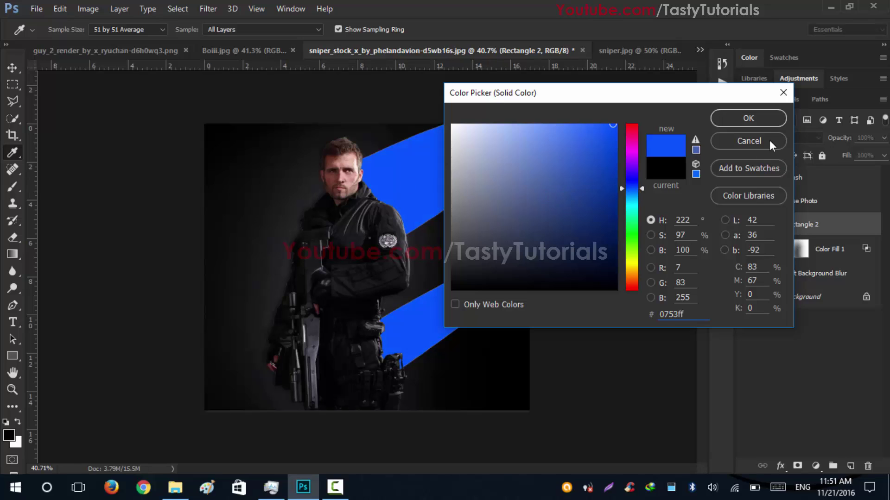
click(747, 124)
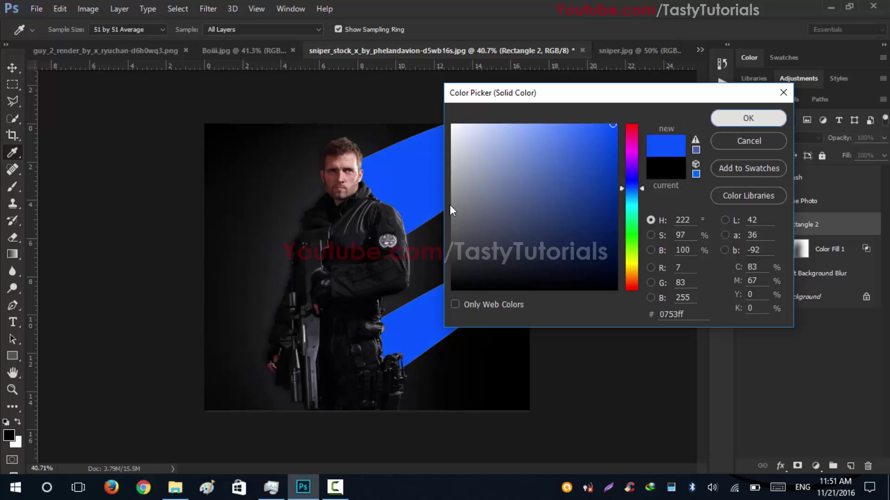
scroll(445, 173, up, 1)
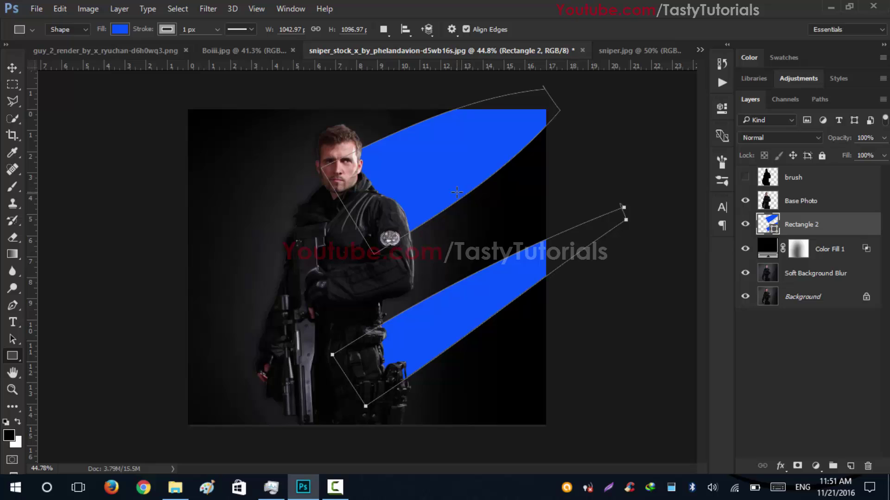
scroll(454, 189, up, 1)
scroll(453, 189, down, 1)
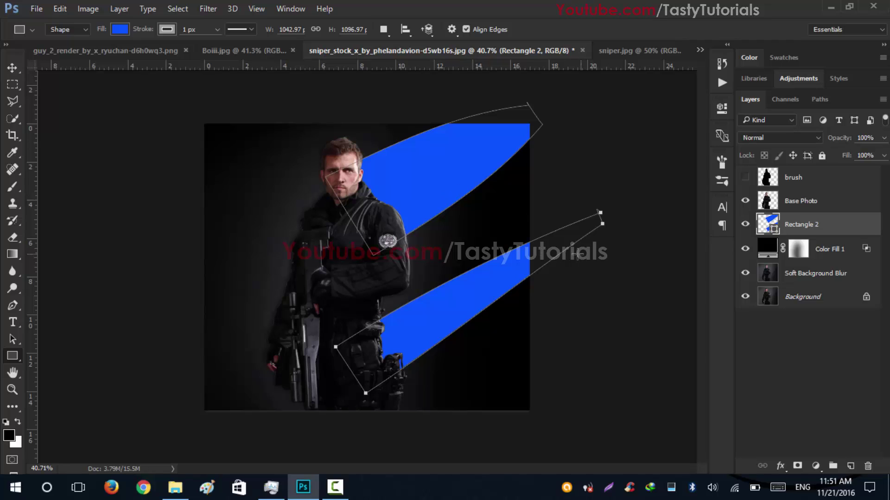
Resume the Legendary action to add misty blue-white light in a Legendary group.
click(720, 83)
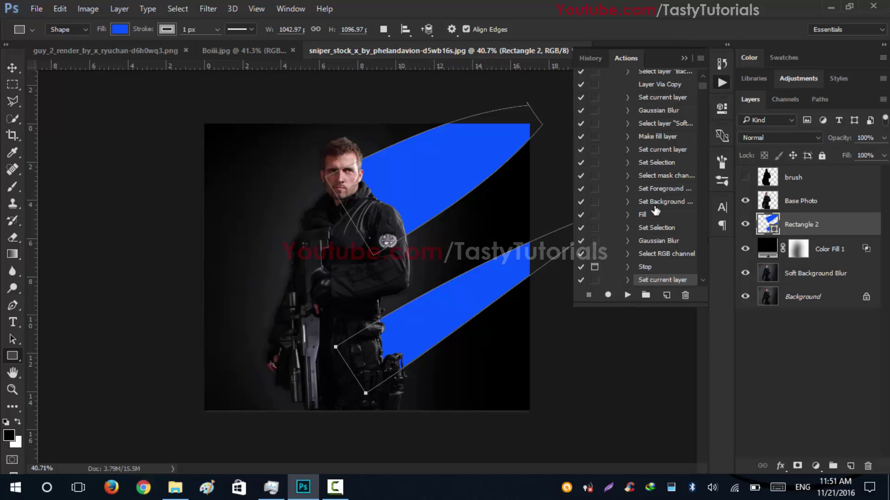
scroll(642, 203, down, 1)
scroll(642, 203, down, 2)
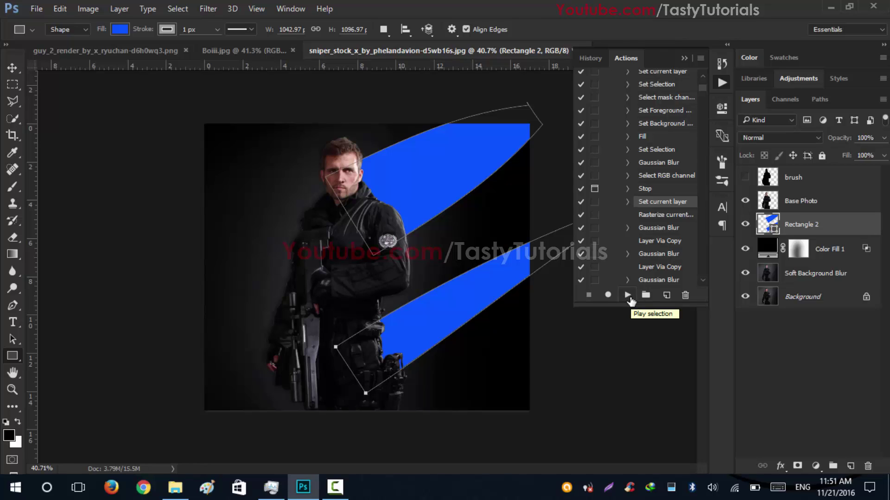
click(628, 296)
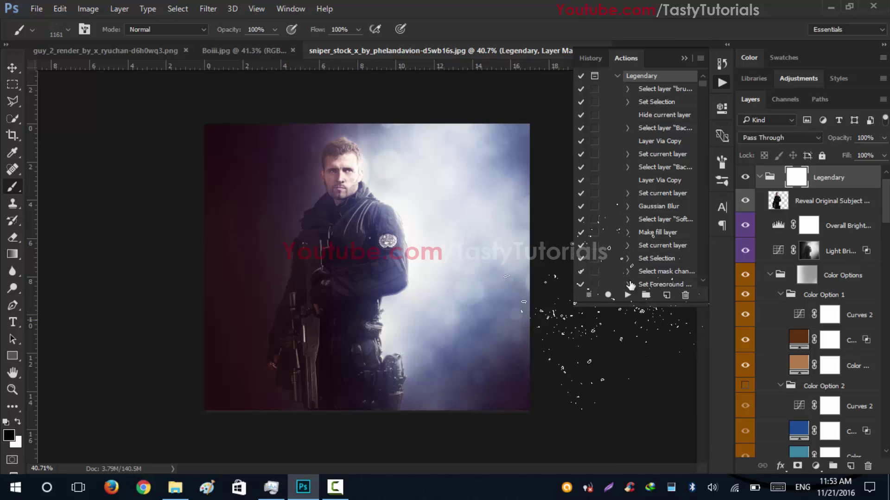
Close the Actions panel, choose the Move tool and collapse the Legendary group.
click(685, 58)
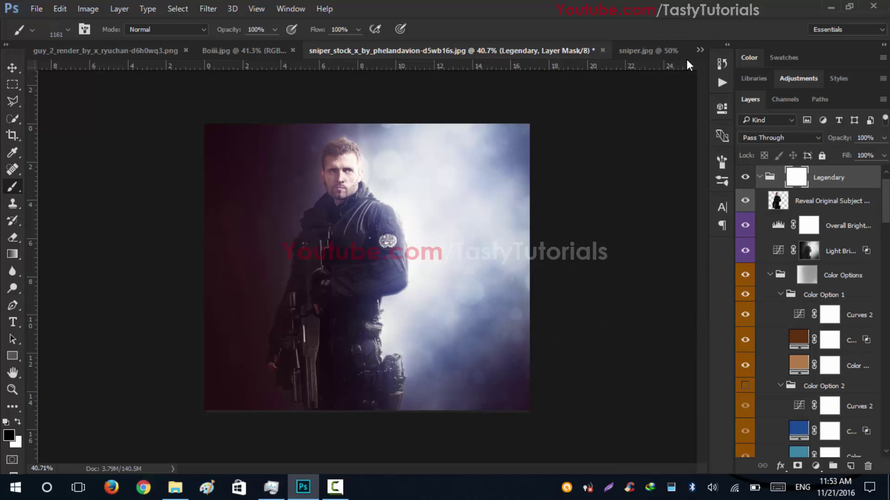
click(13, 67)
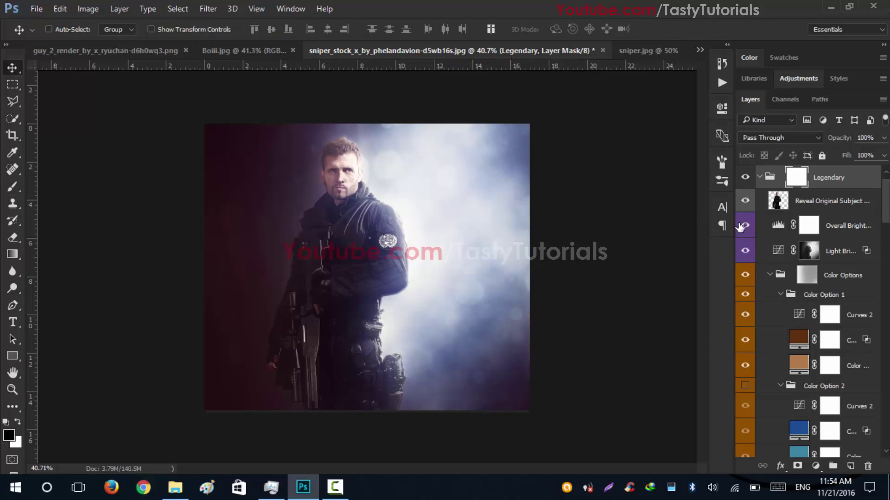
click(759, 177)
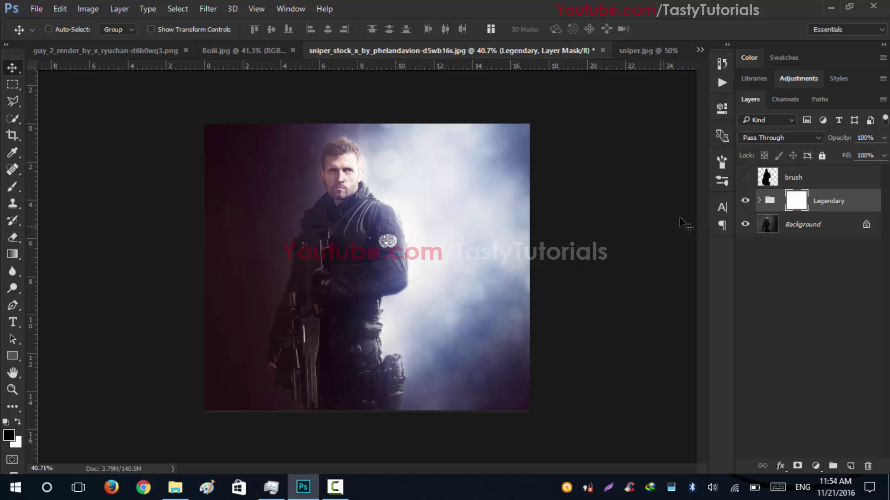
Expand the Legendary group and its Color Options group to reveal the colour grade layers.
click(759, 201)
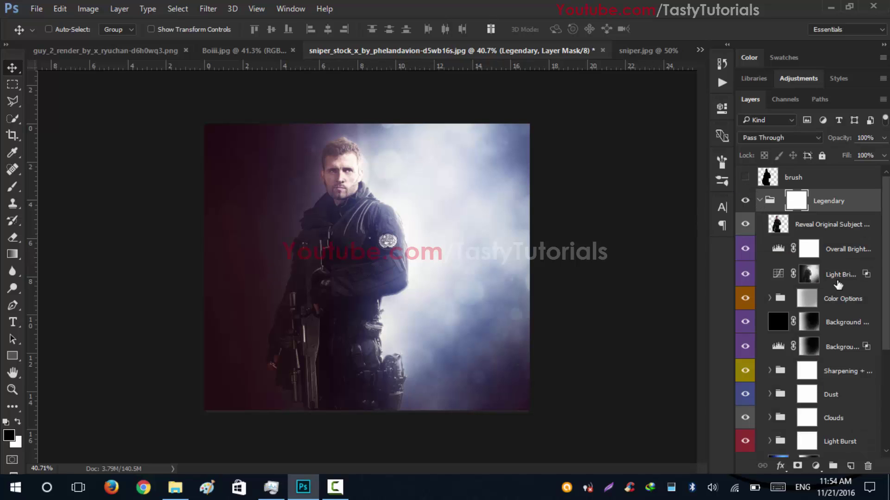
scroll(838, 292, down, 2)
scroll(838, 293, down, 2)
click(791, 204)
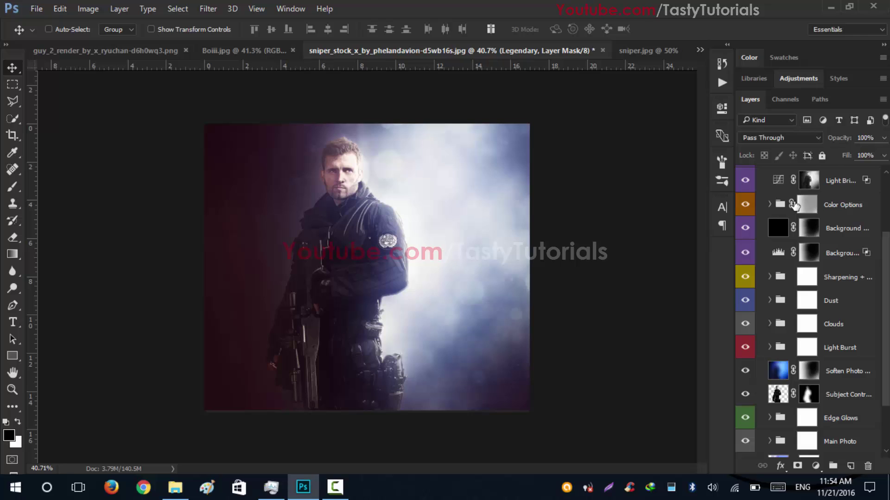
click(769, 204)
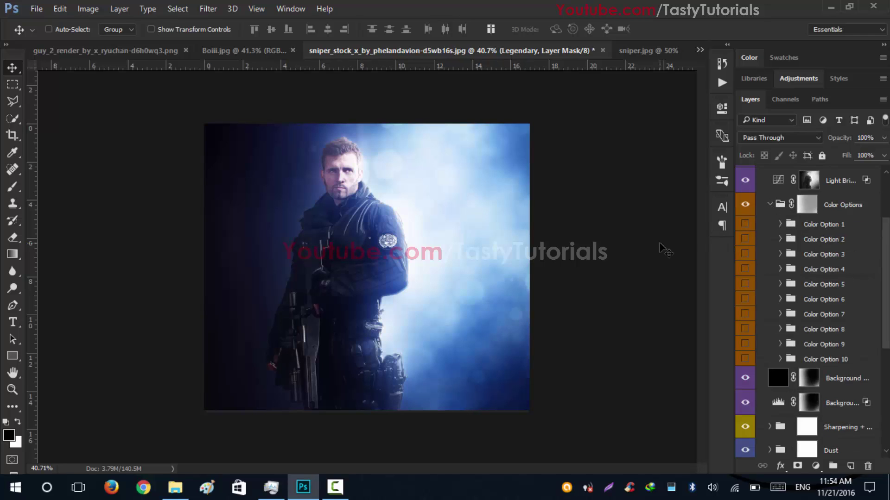
Preview Color Options 5, 9 and 10, then keep Color Option 2's deeper blue grade and fold the groups.
click(741, 239)
click(745, 284)
click(745, 283)
click(745, 344)
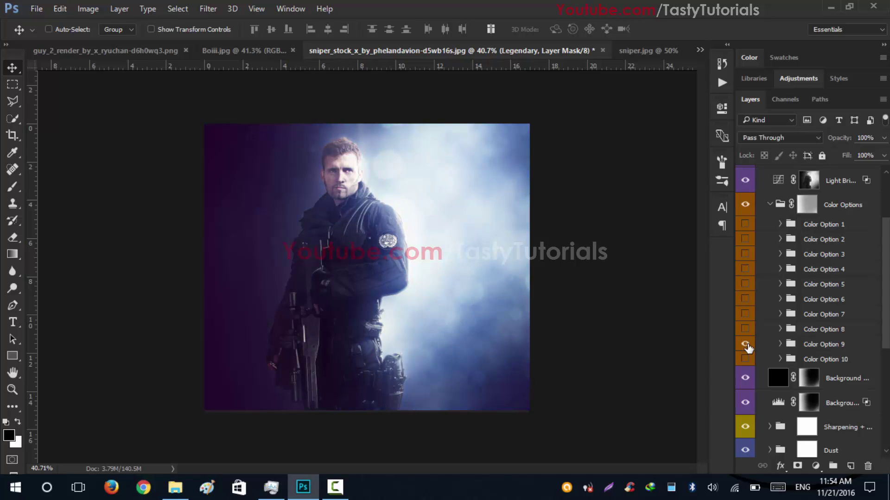
click(745, 344)
click(745, 359)
click(824, 239)
click(769, 204)
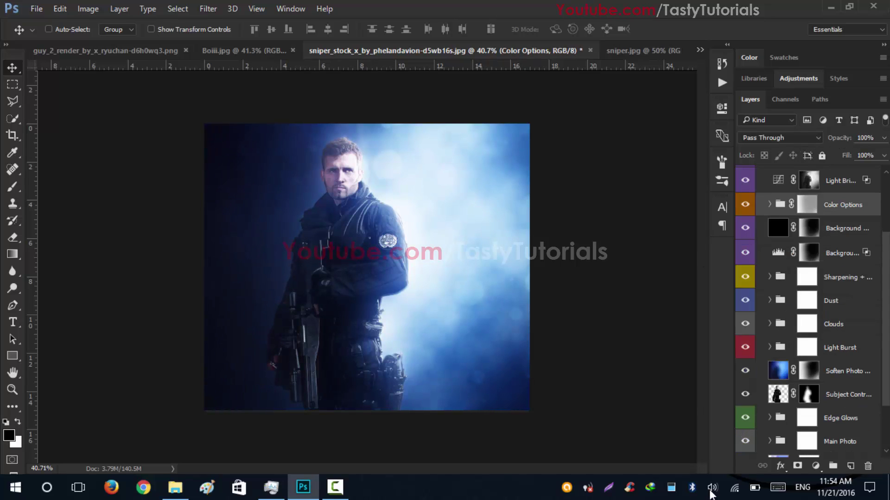
click(758, 204)
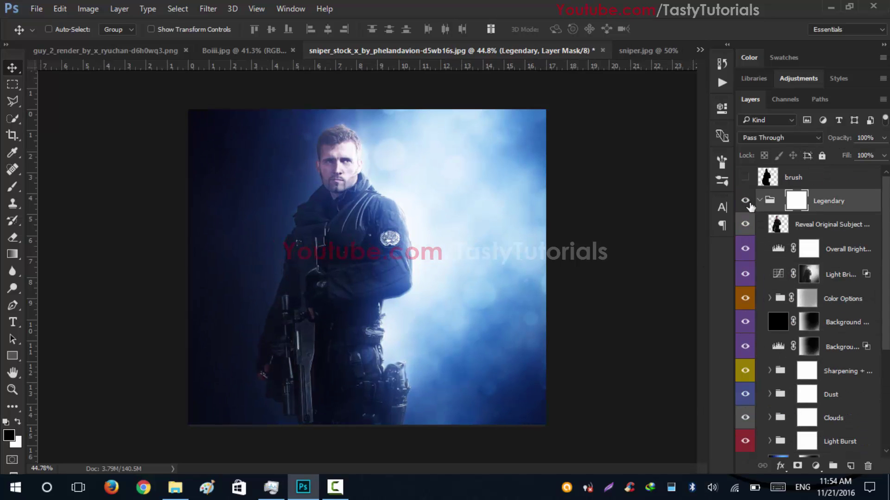
click(759, 200)
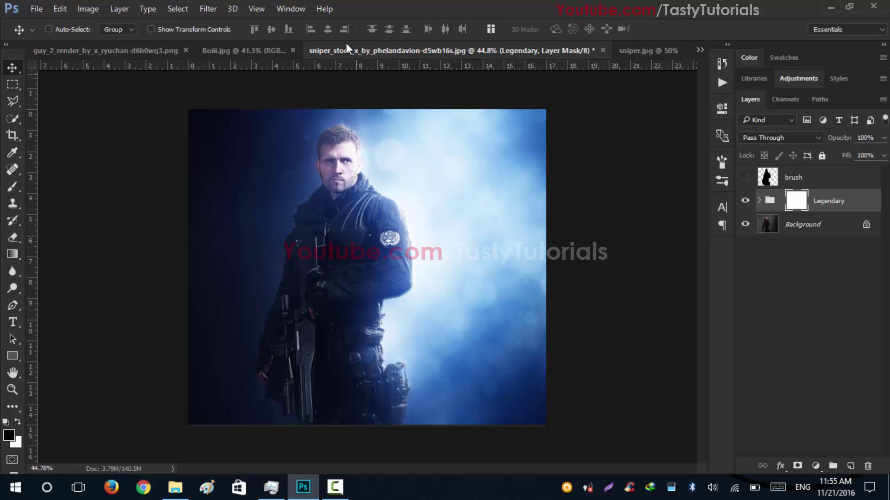
click(223, 51)
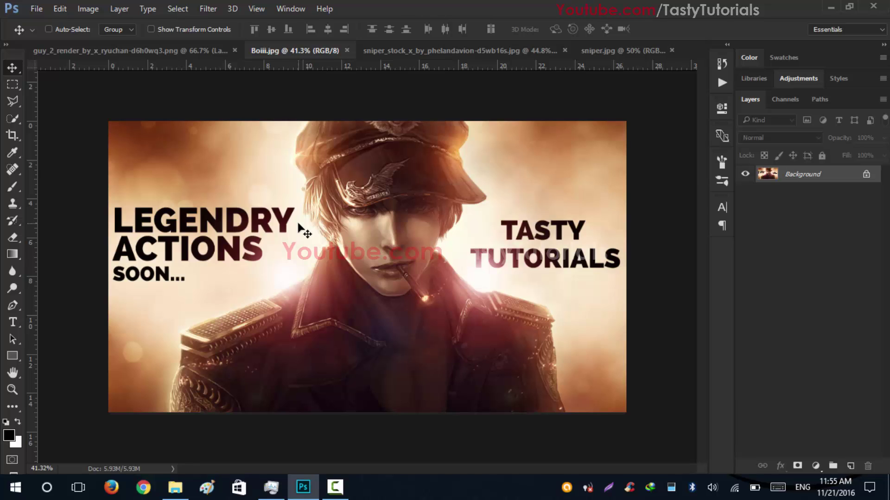
key(ctrl+Tab)
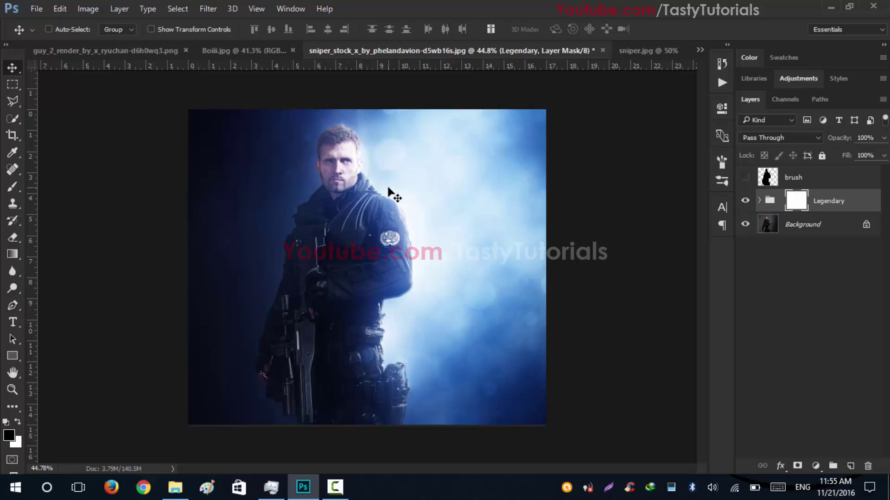